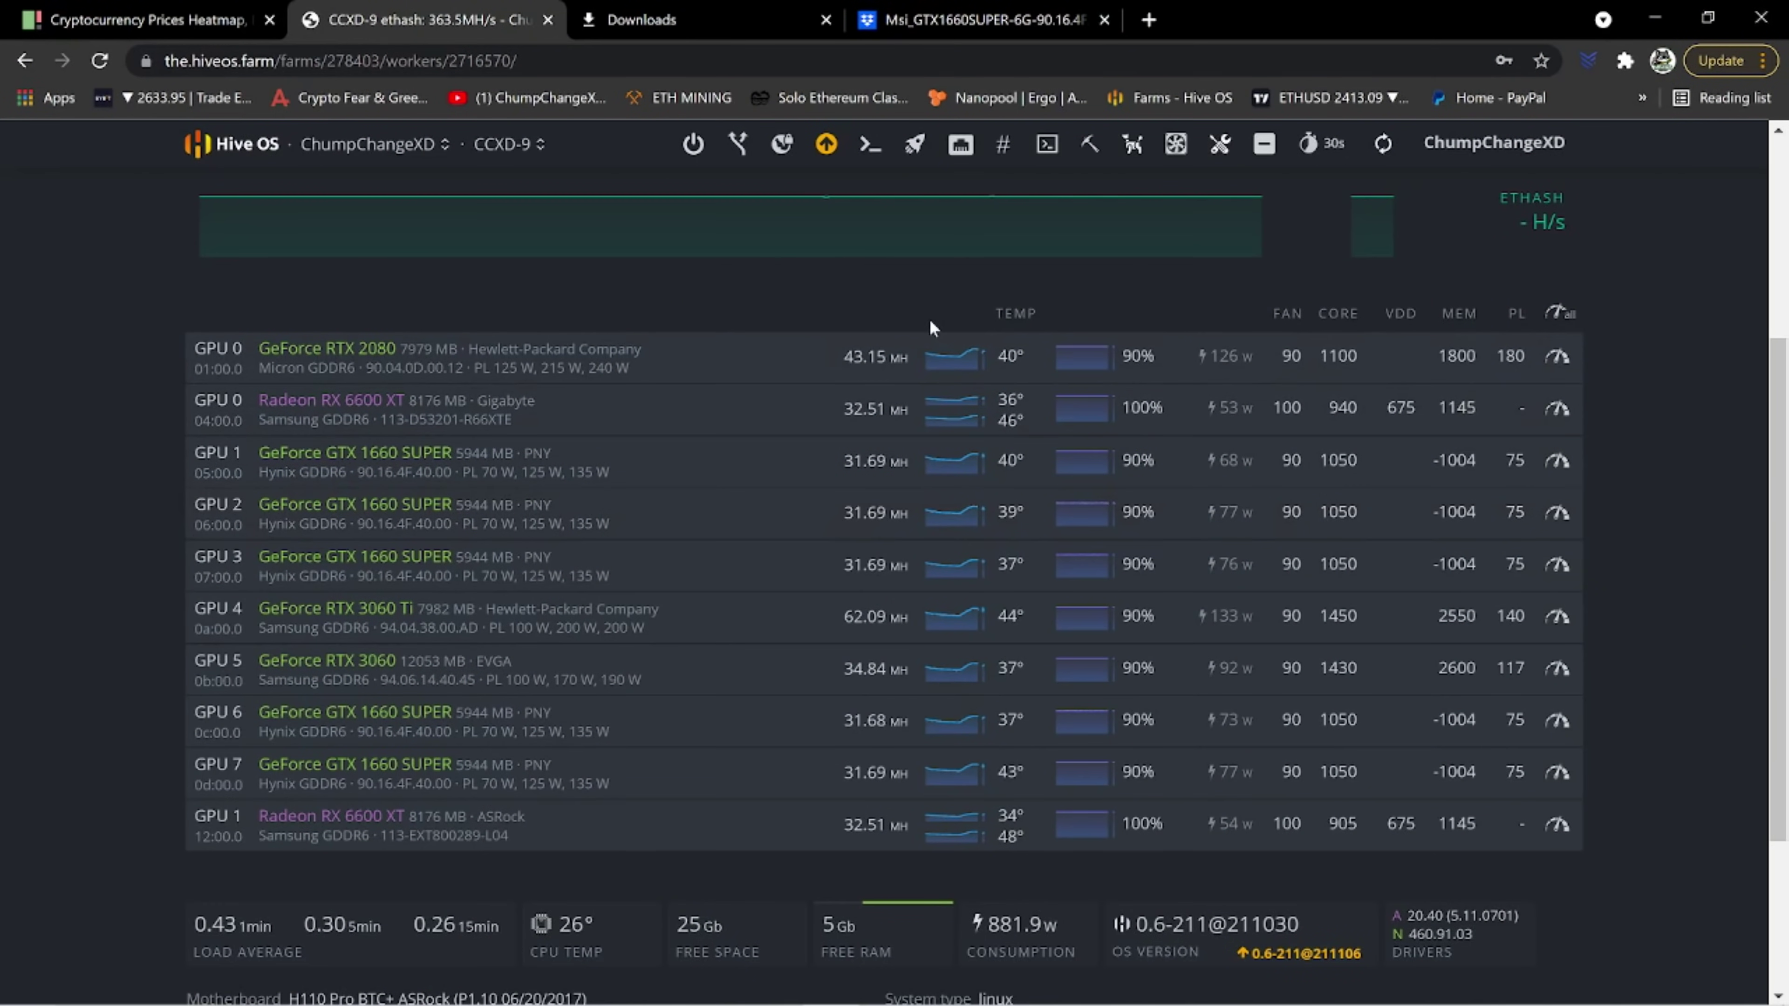
click(683, 25)
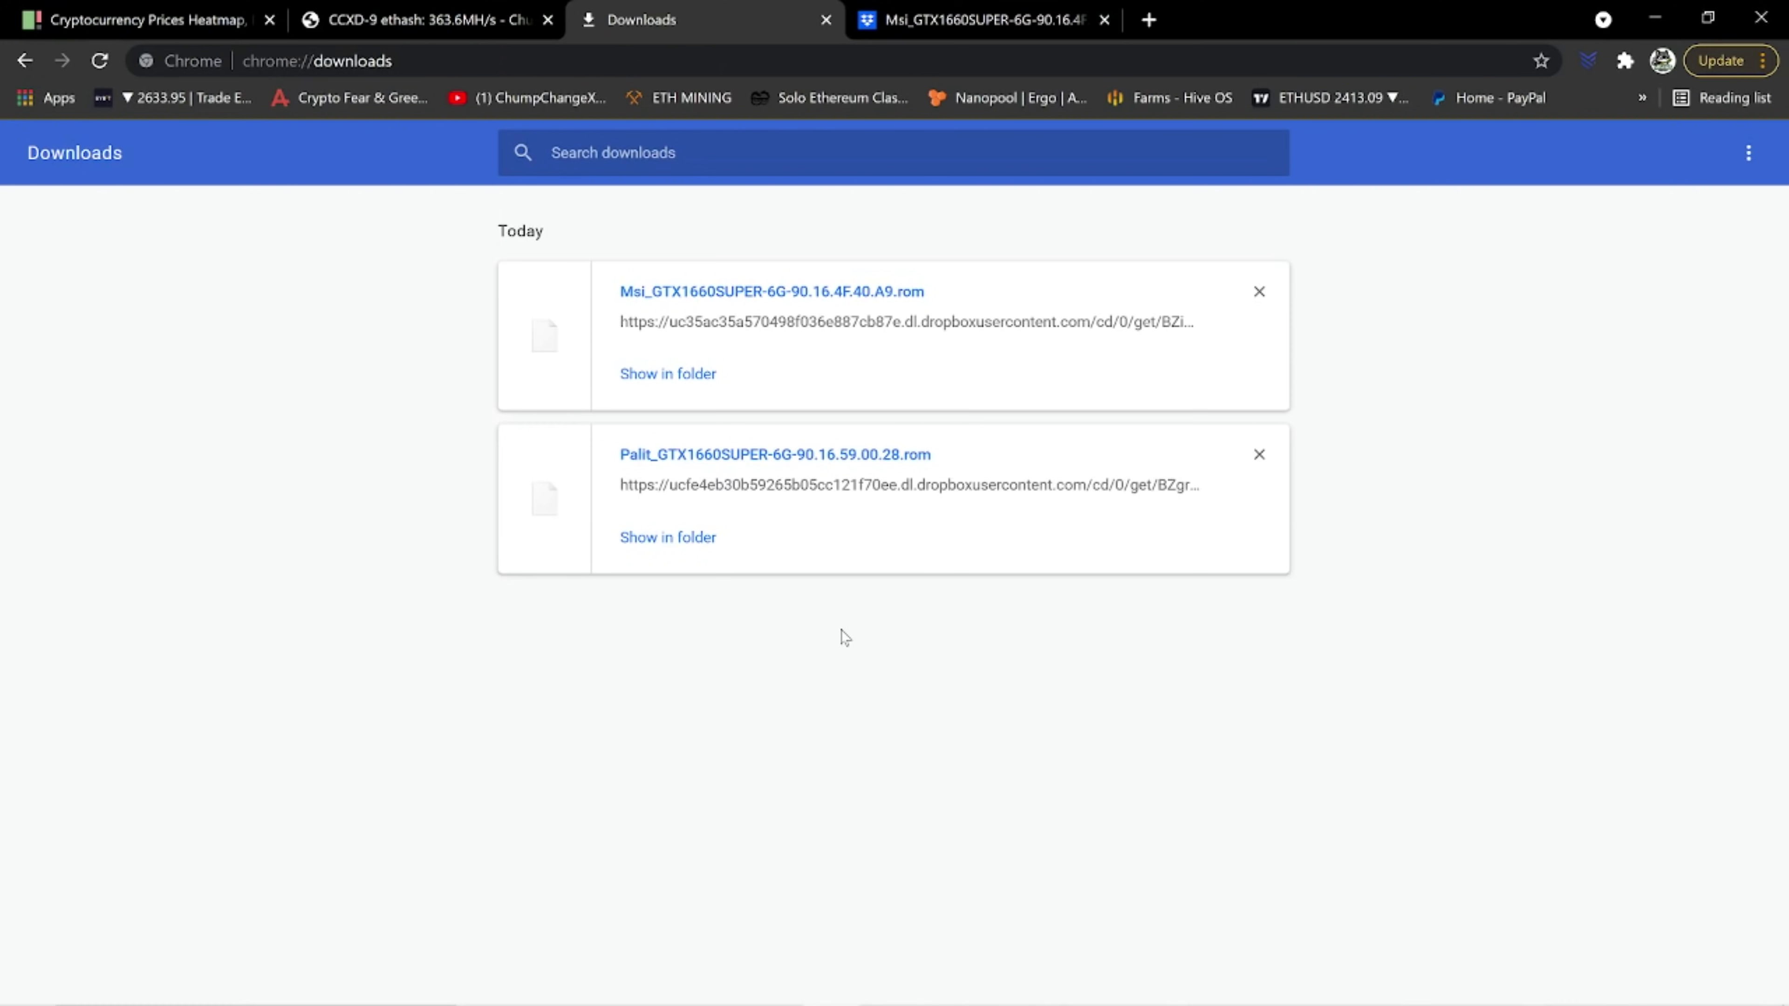
click(428, 20)
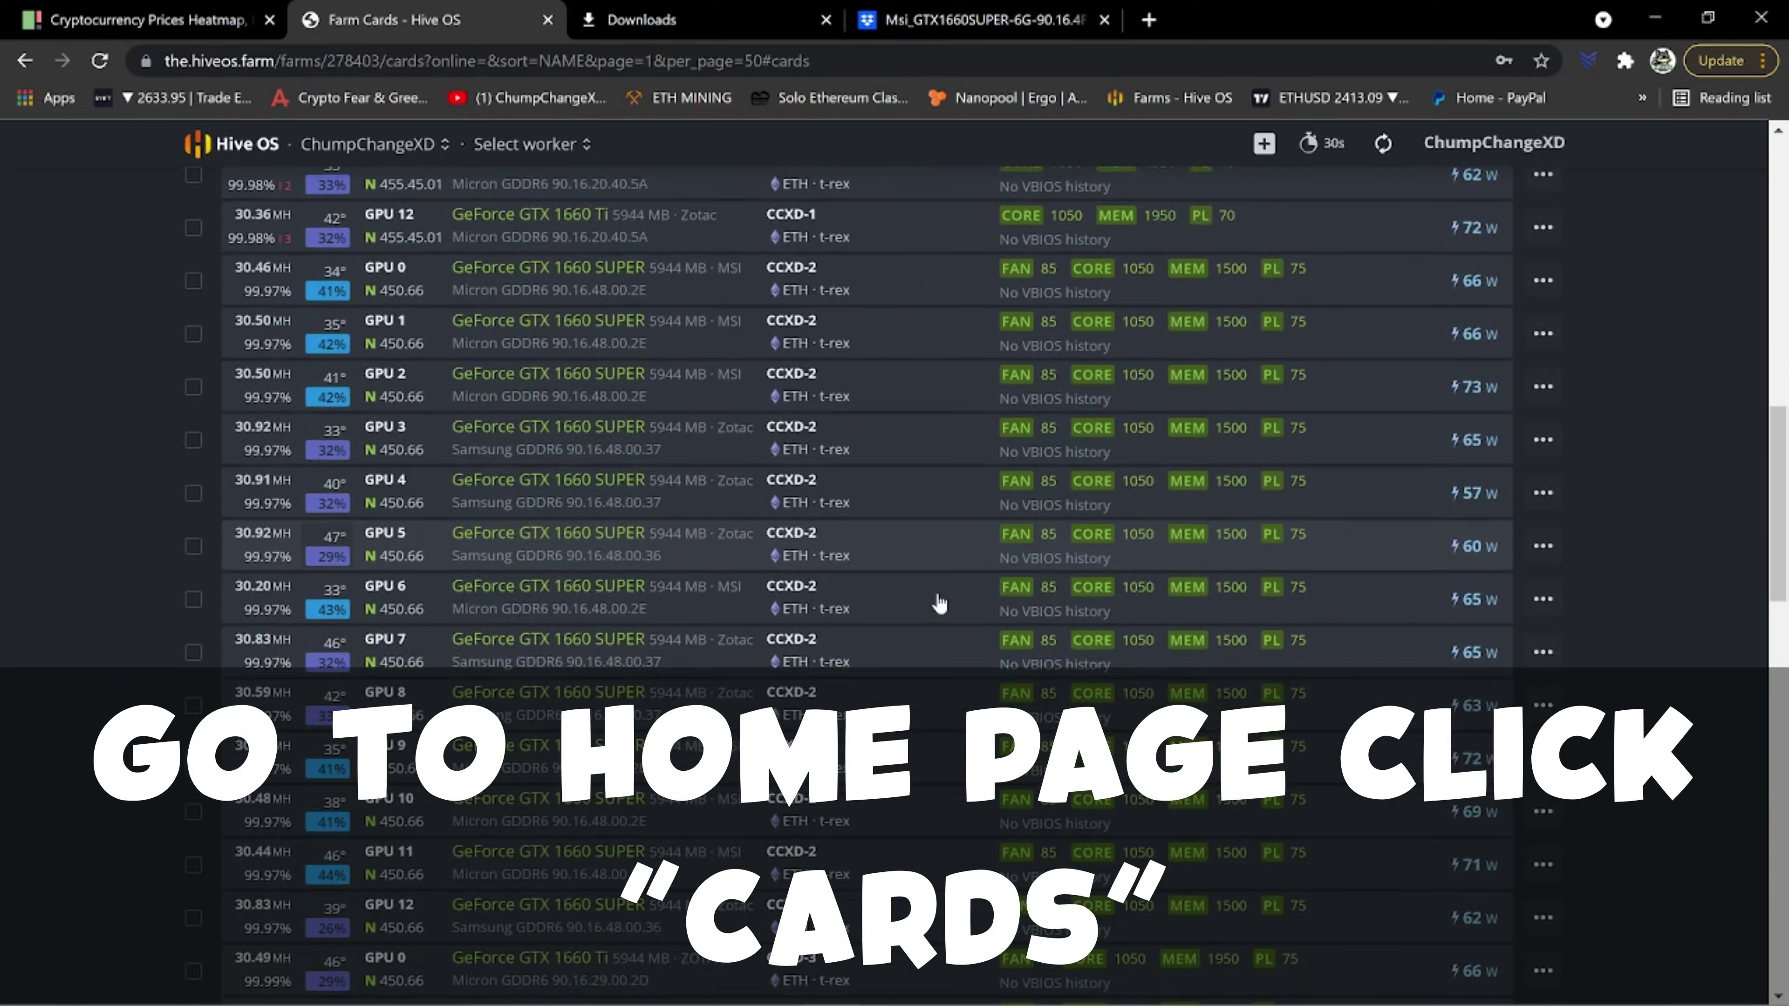
Download GPU 7's current VBIOS into the farm's VBIOS storage, then start the same for GPU 6
scroll(939, 596, down, 5)
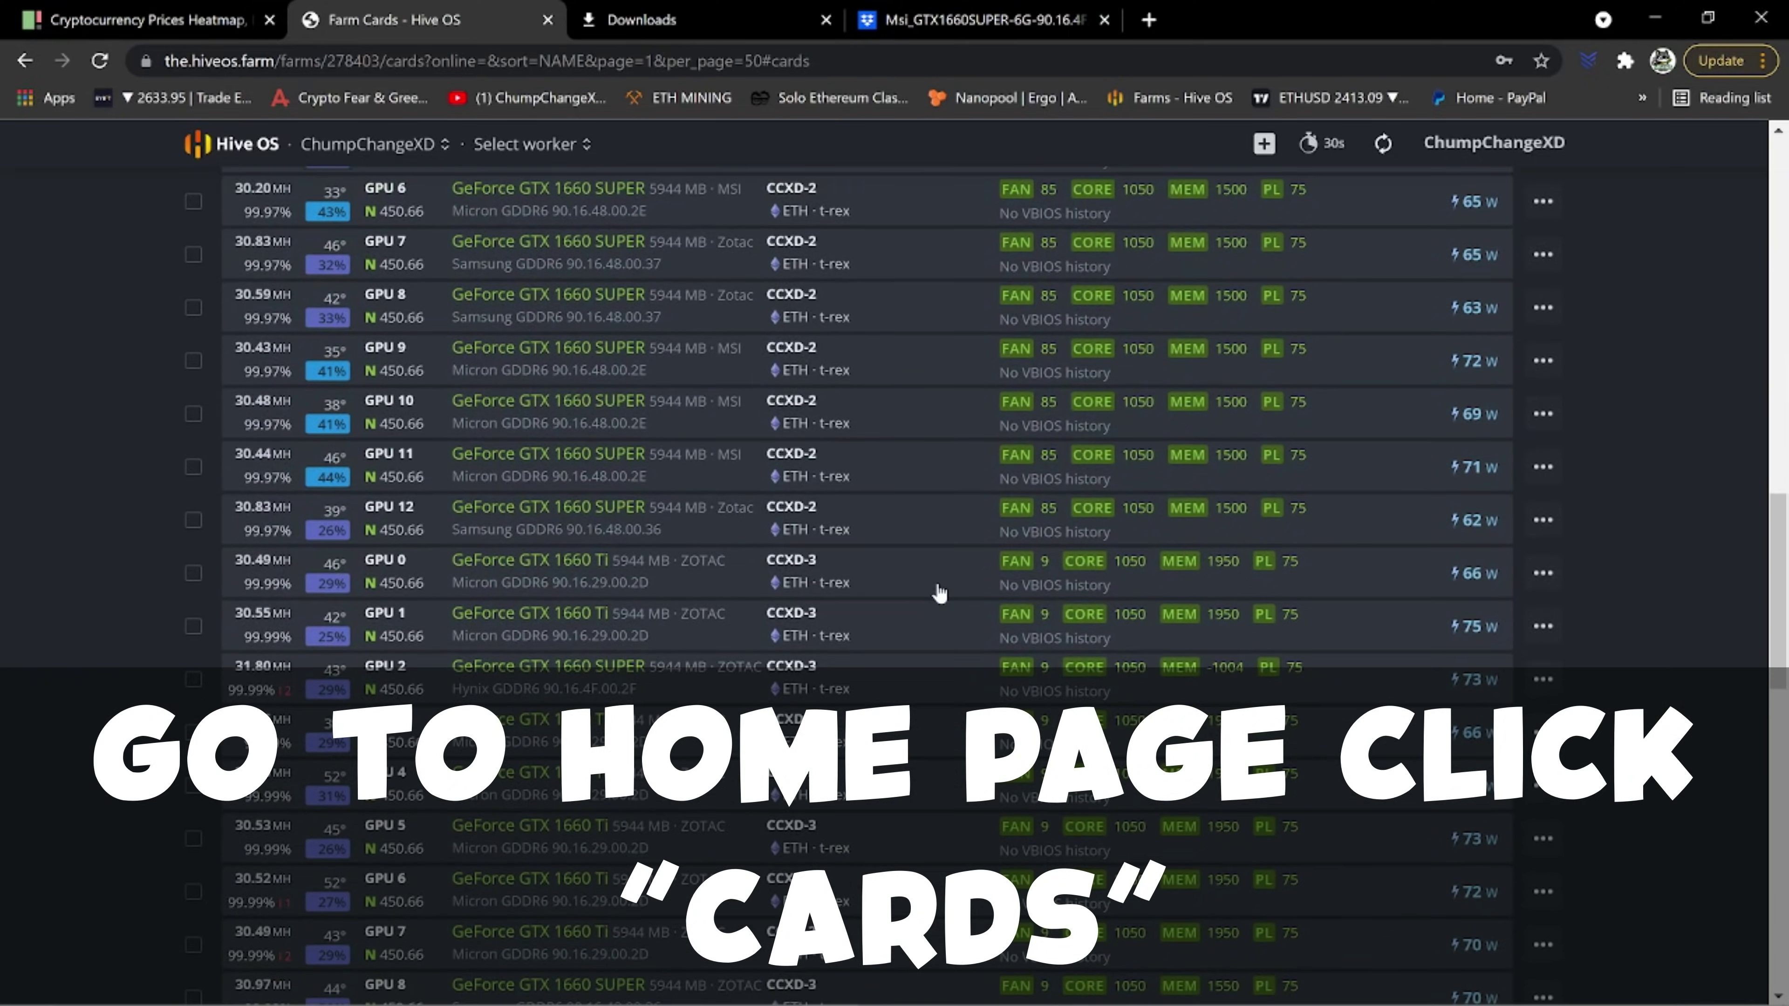
scroll(939, 594, down, 3)
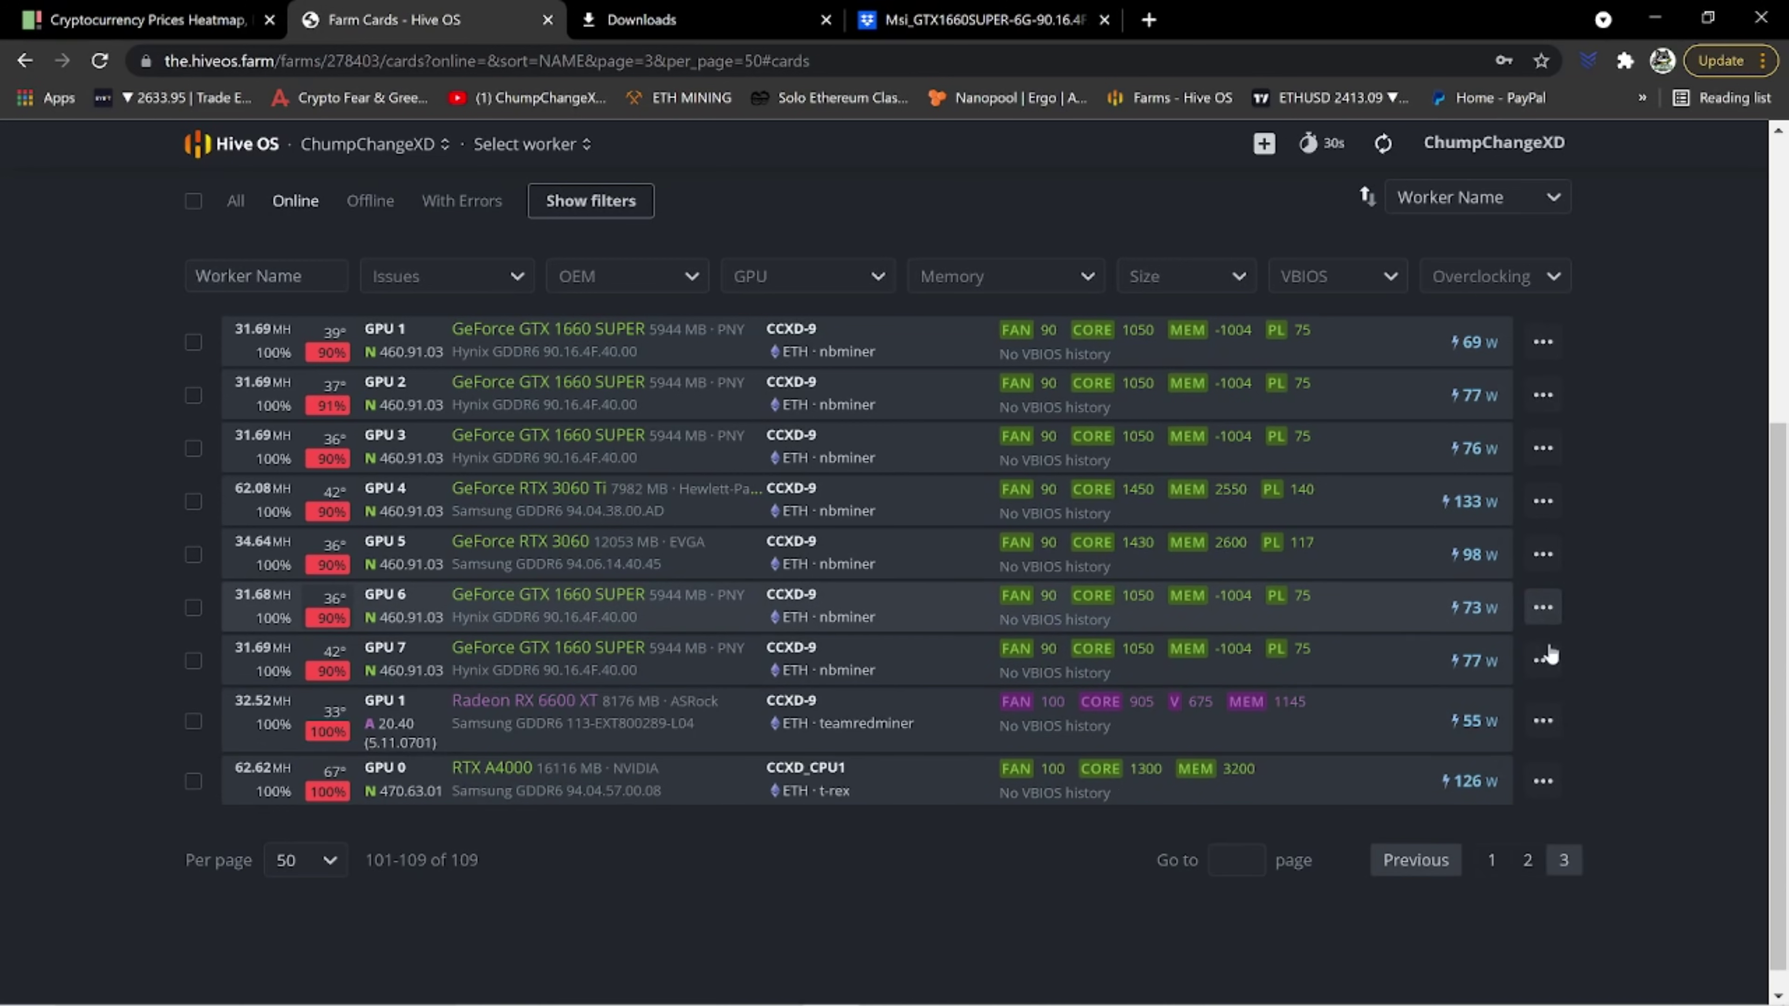
click(1545, 670)
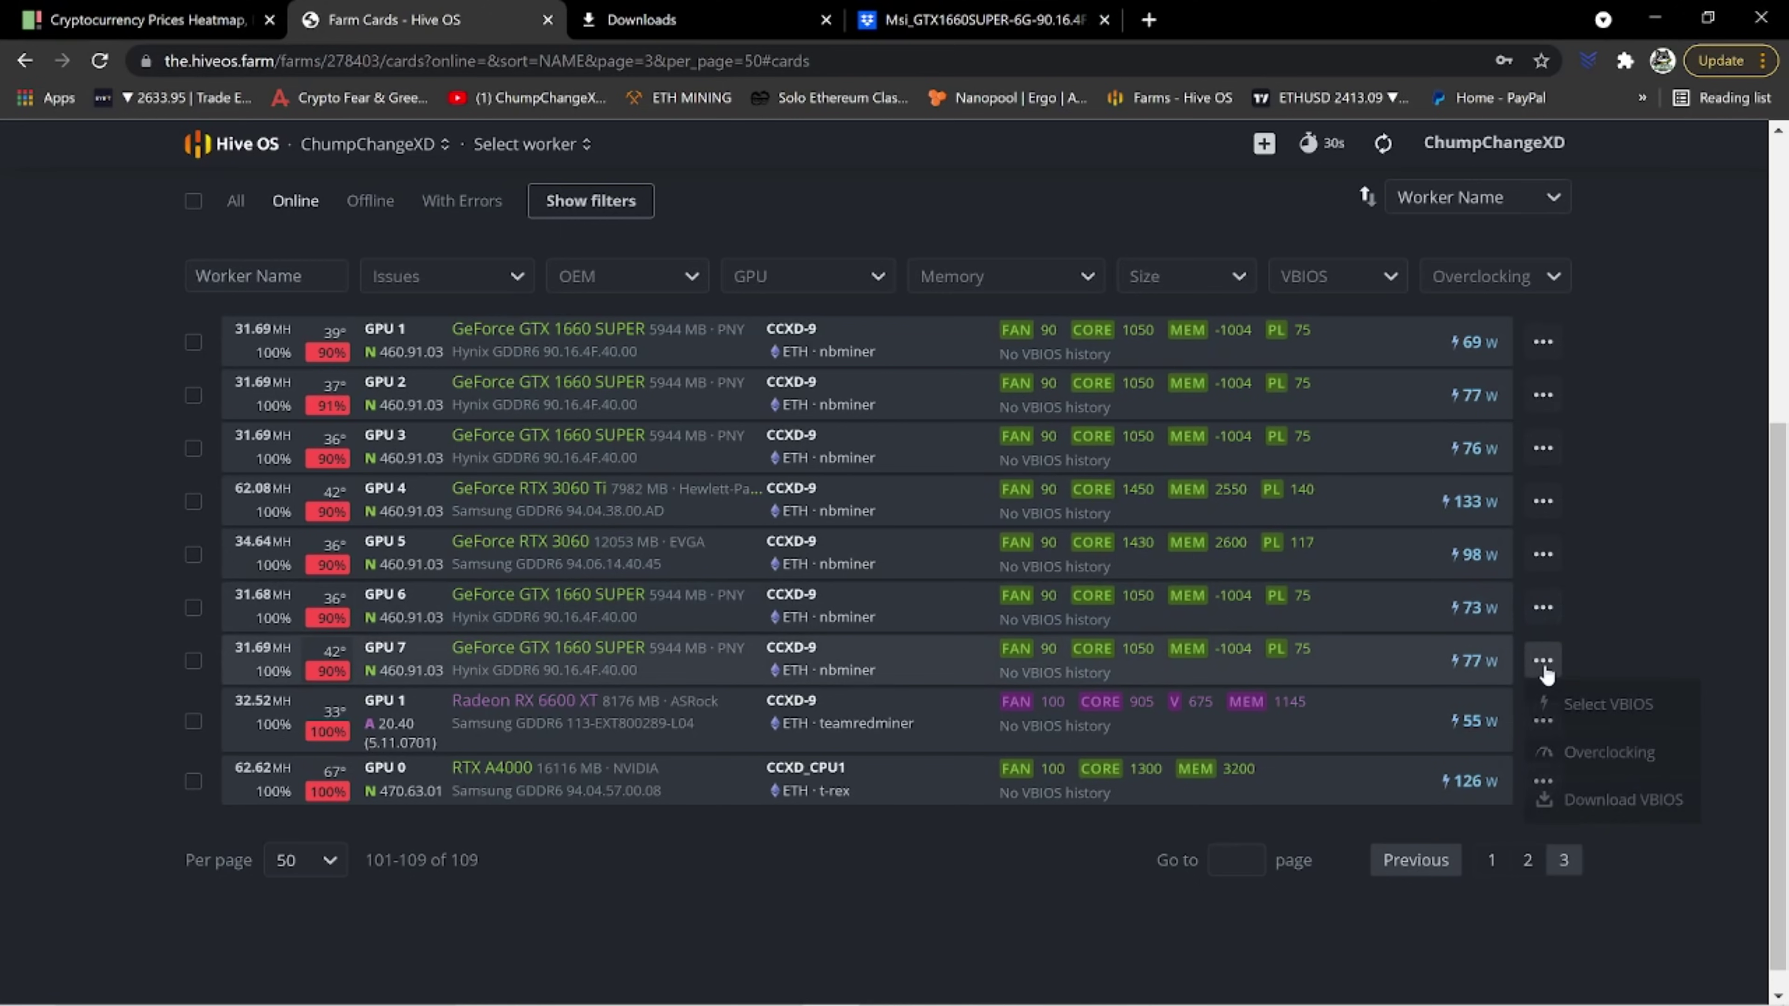
click(1594, 810)
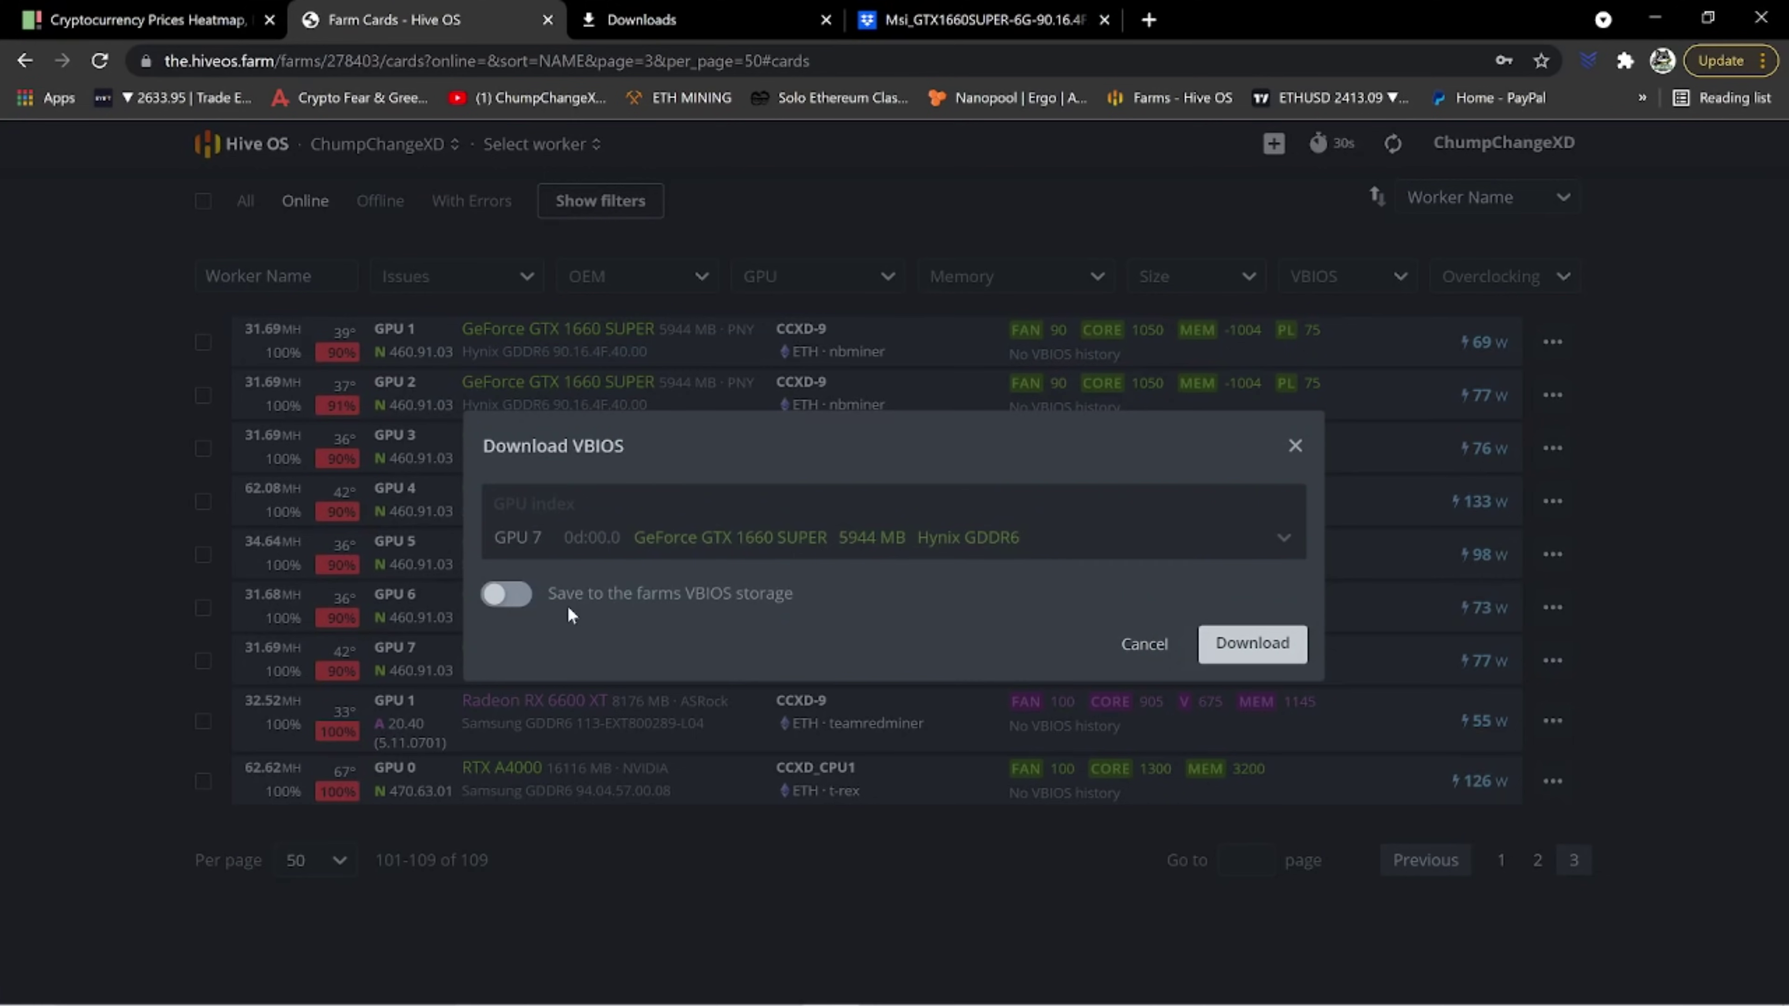
click(510, 601)
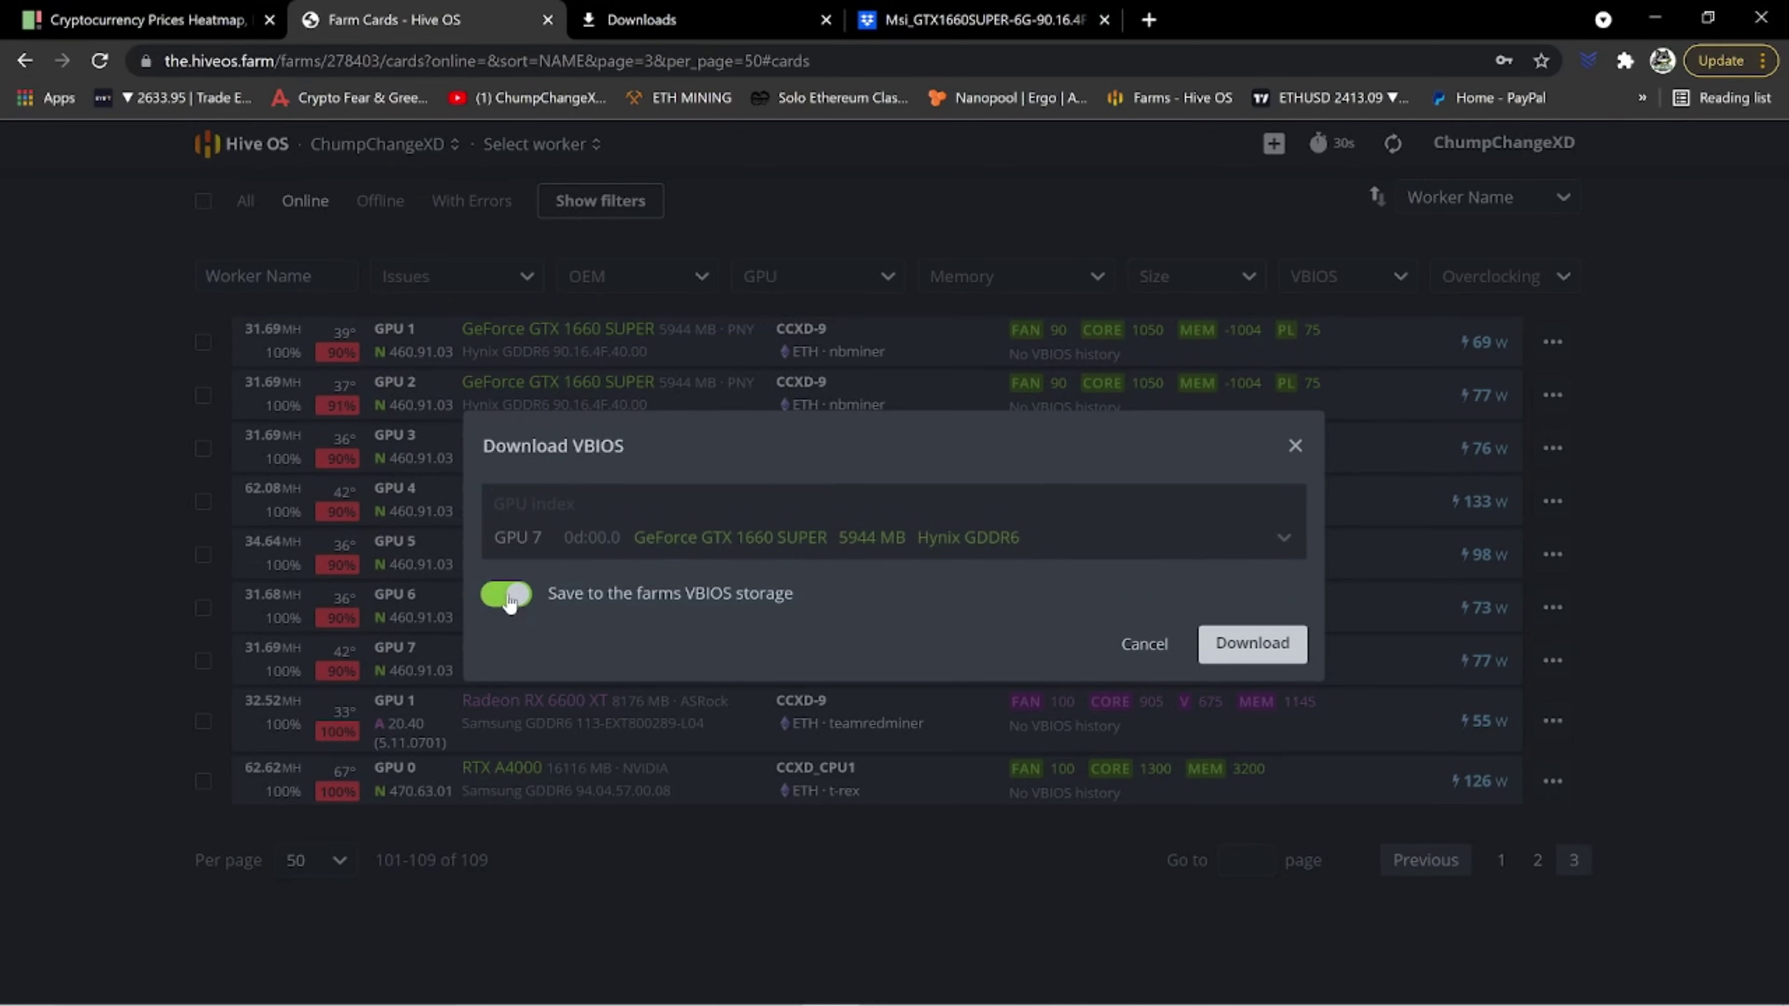
click(1261, 653)
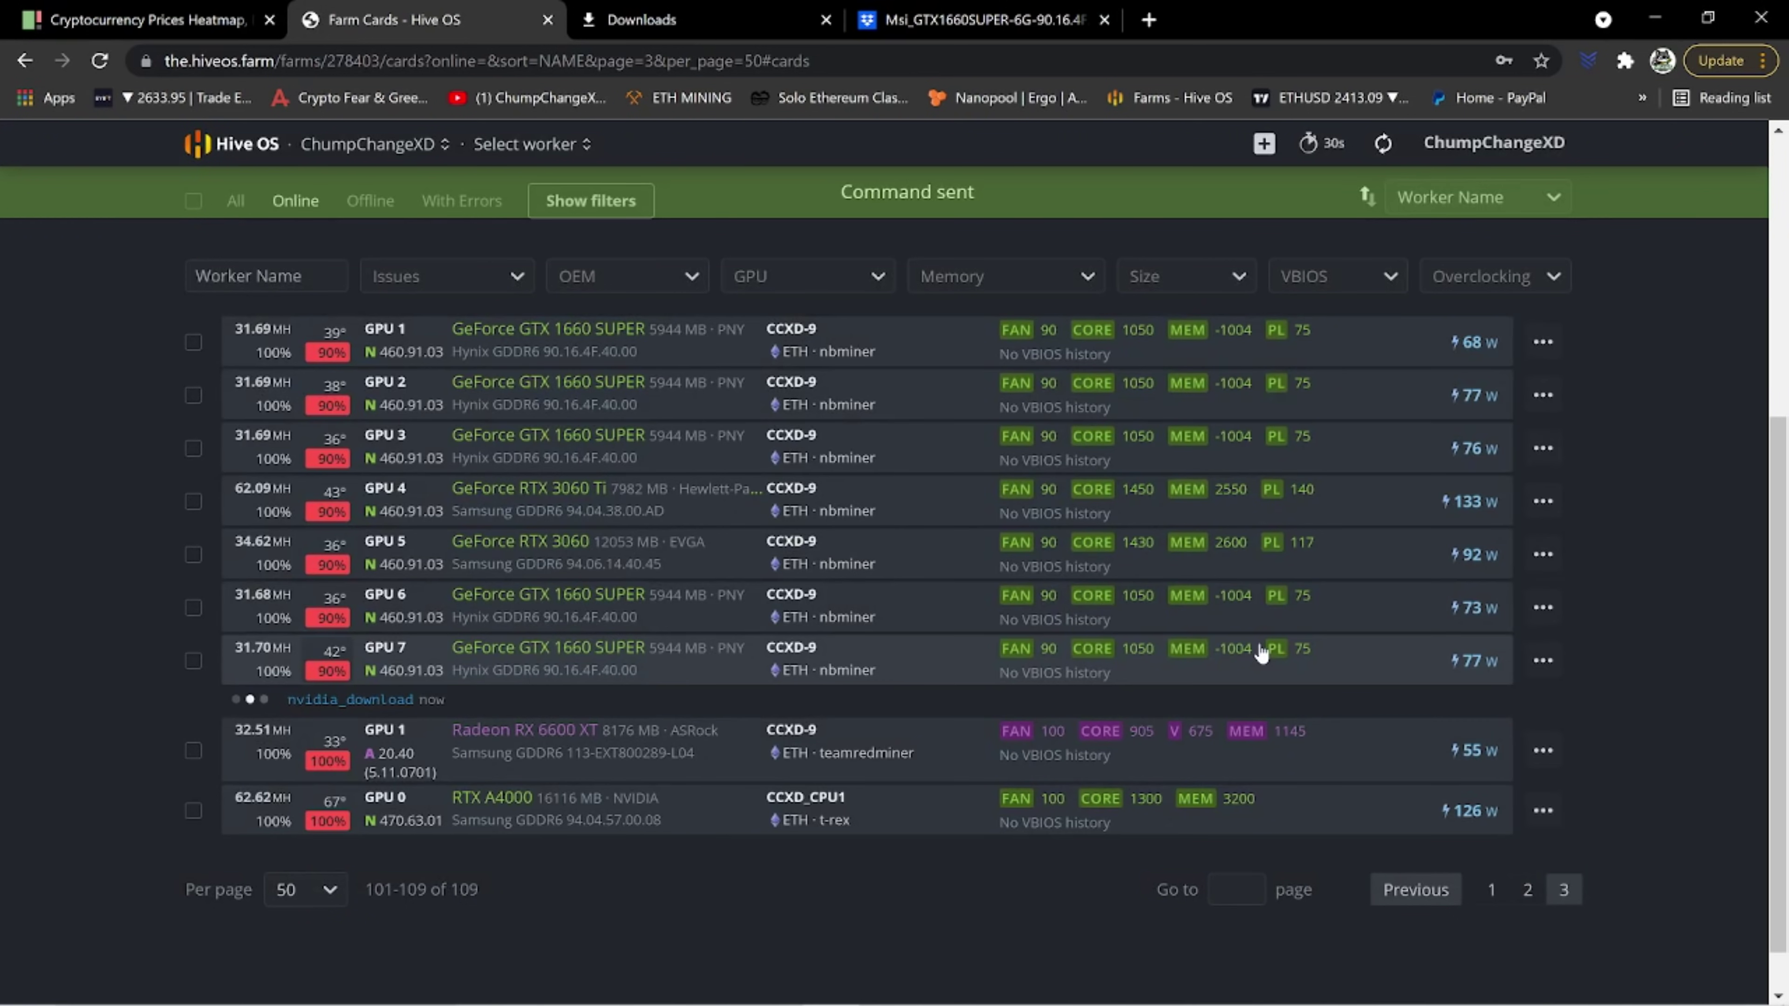
click(1542, 609)
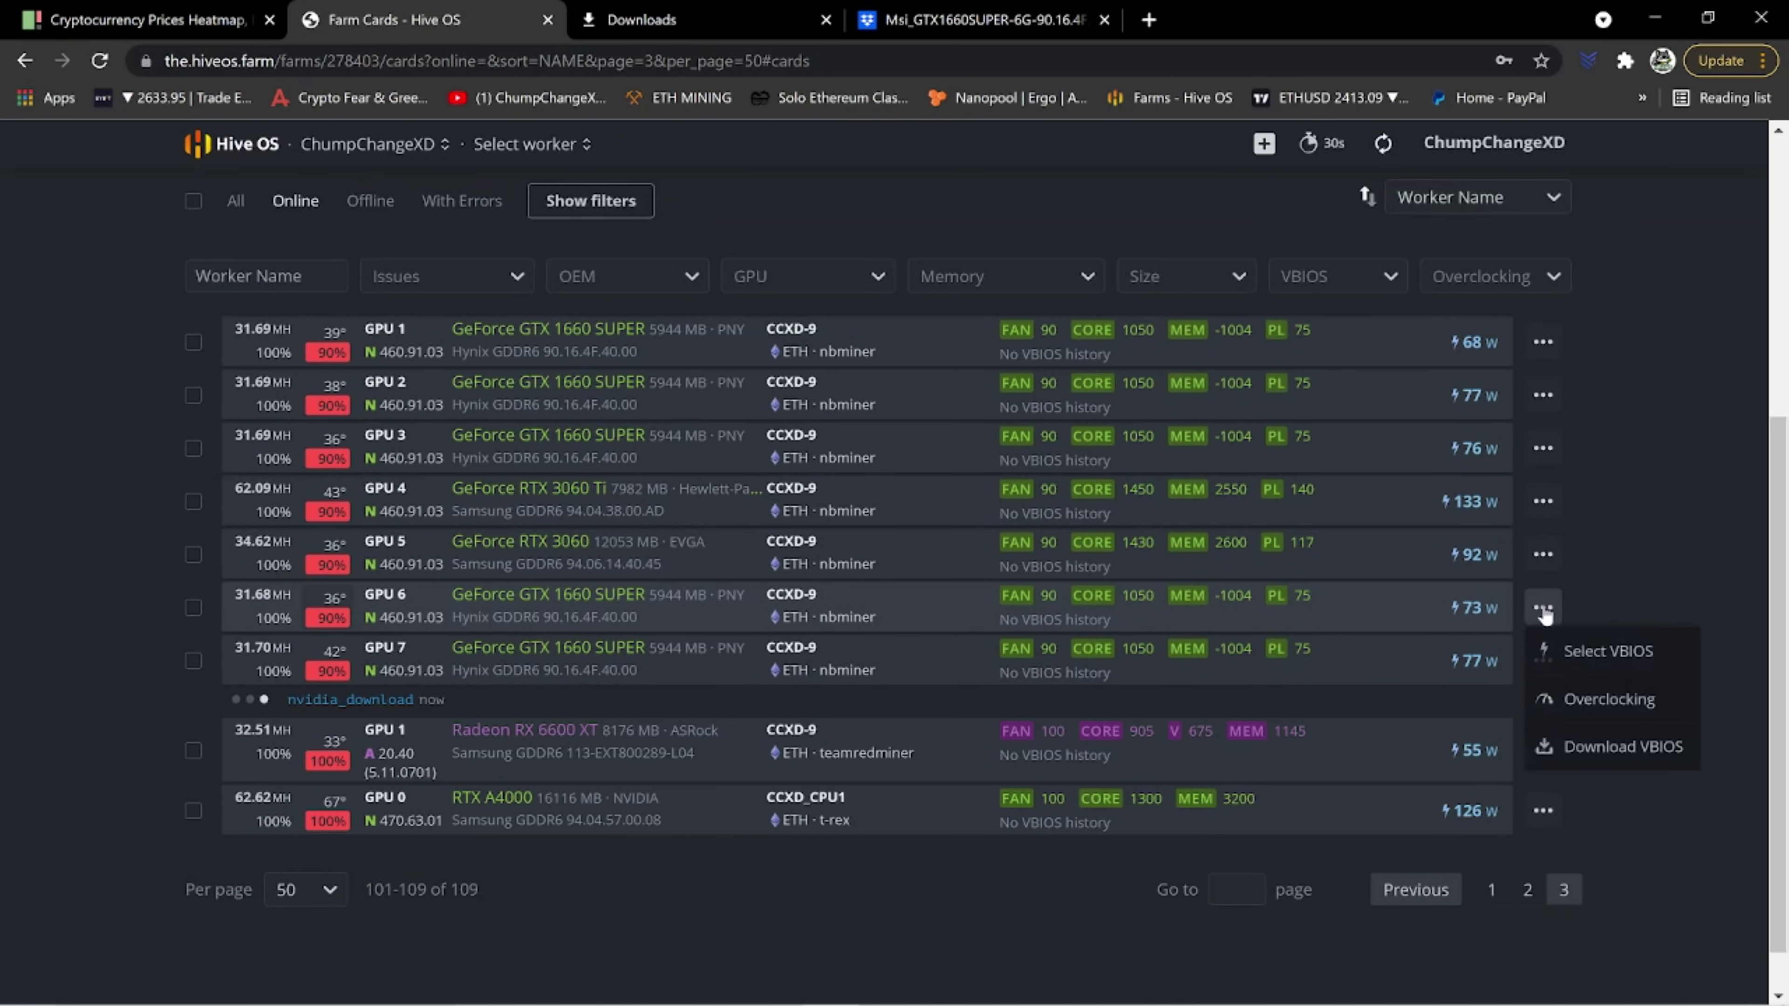
click(1564, 742)
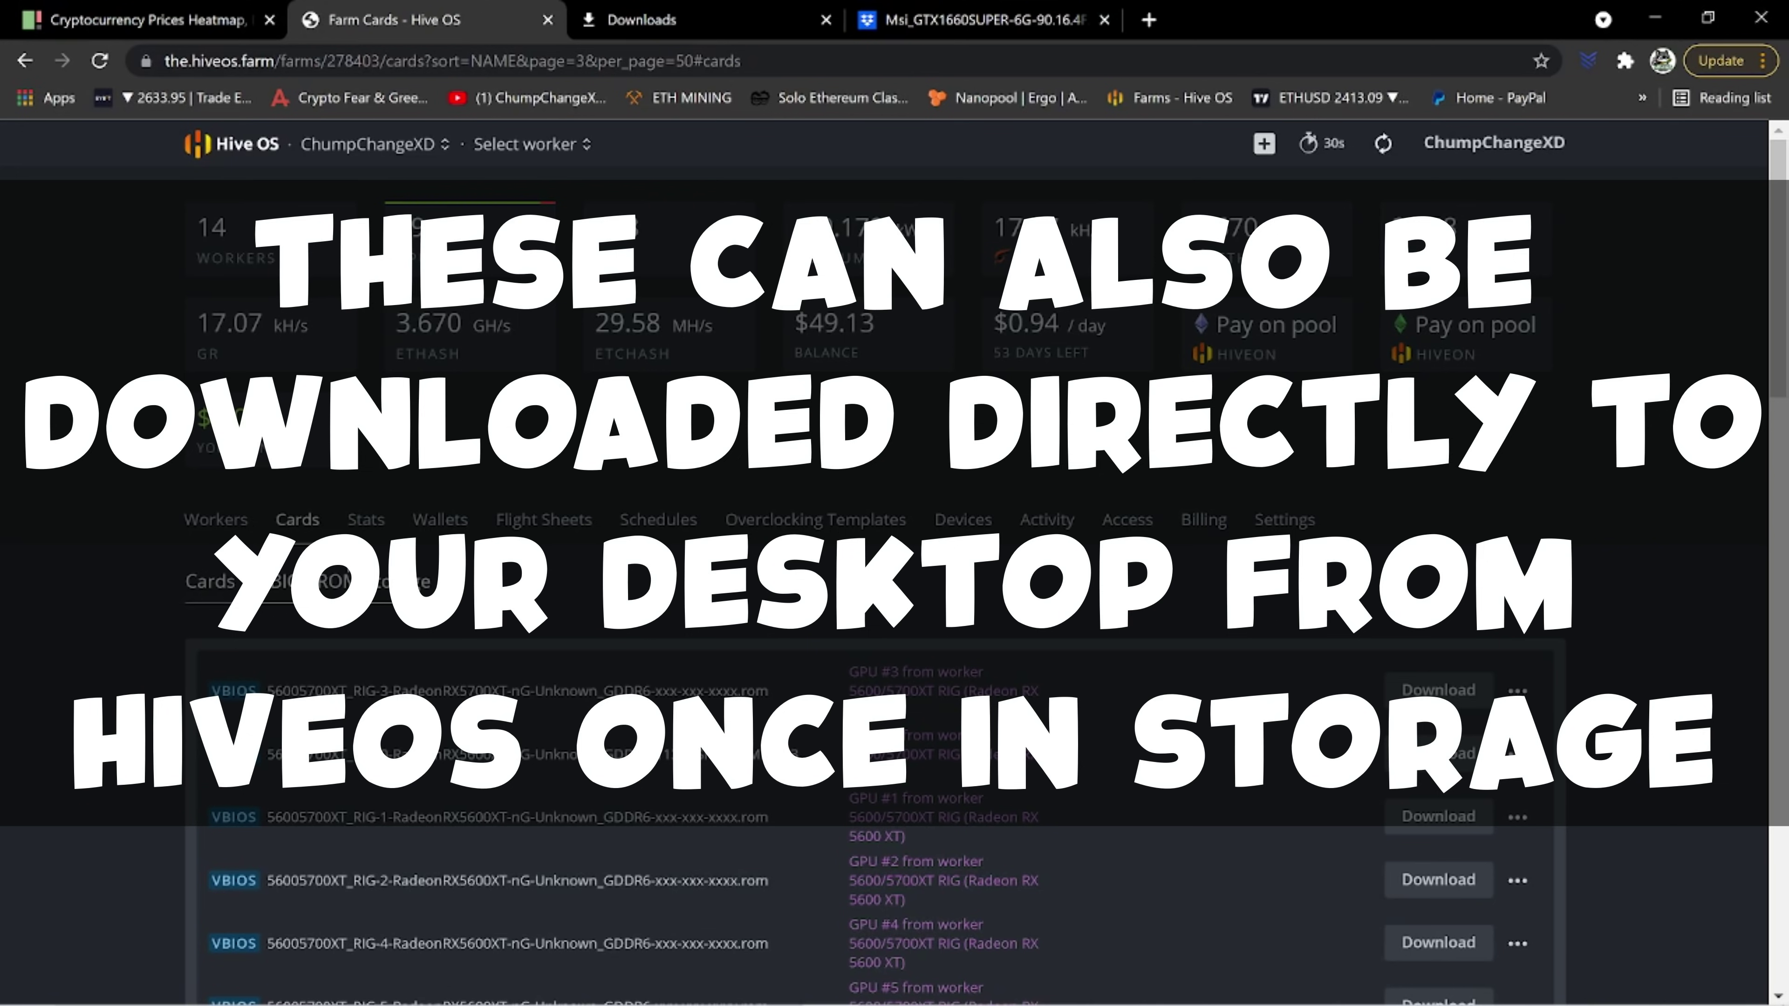
Go to the bottom of VBIOS ROM Storage and choose Add VBIOS
scroll(659, 529, down, 15)
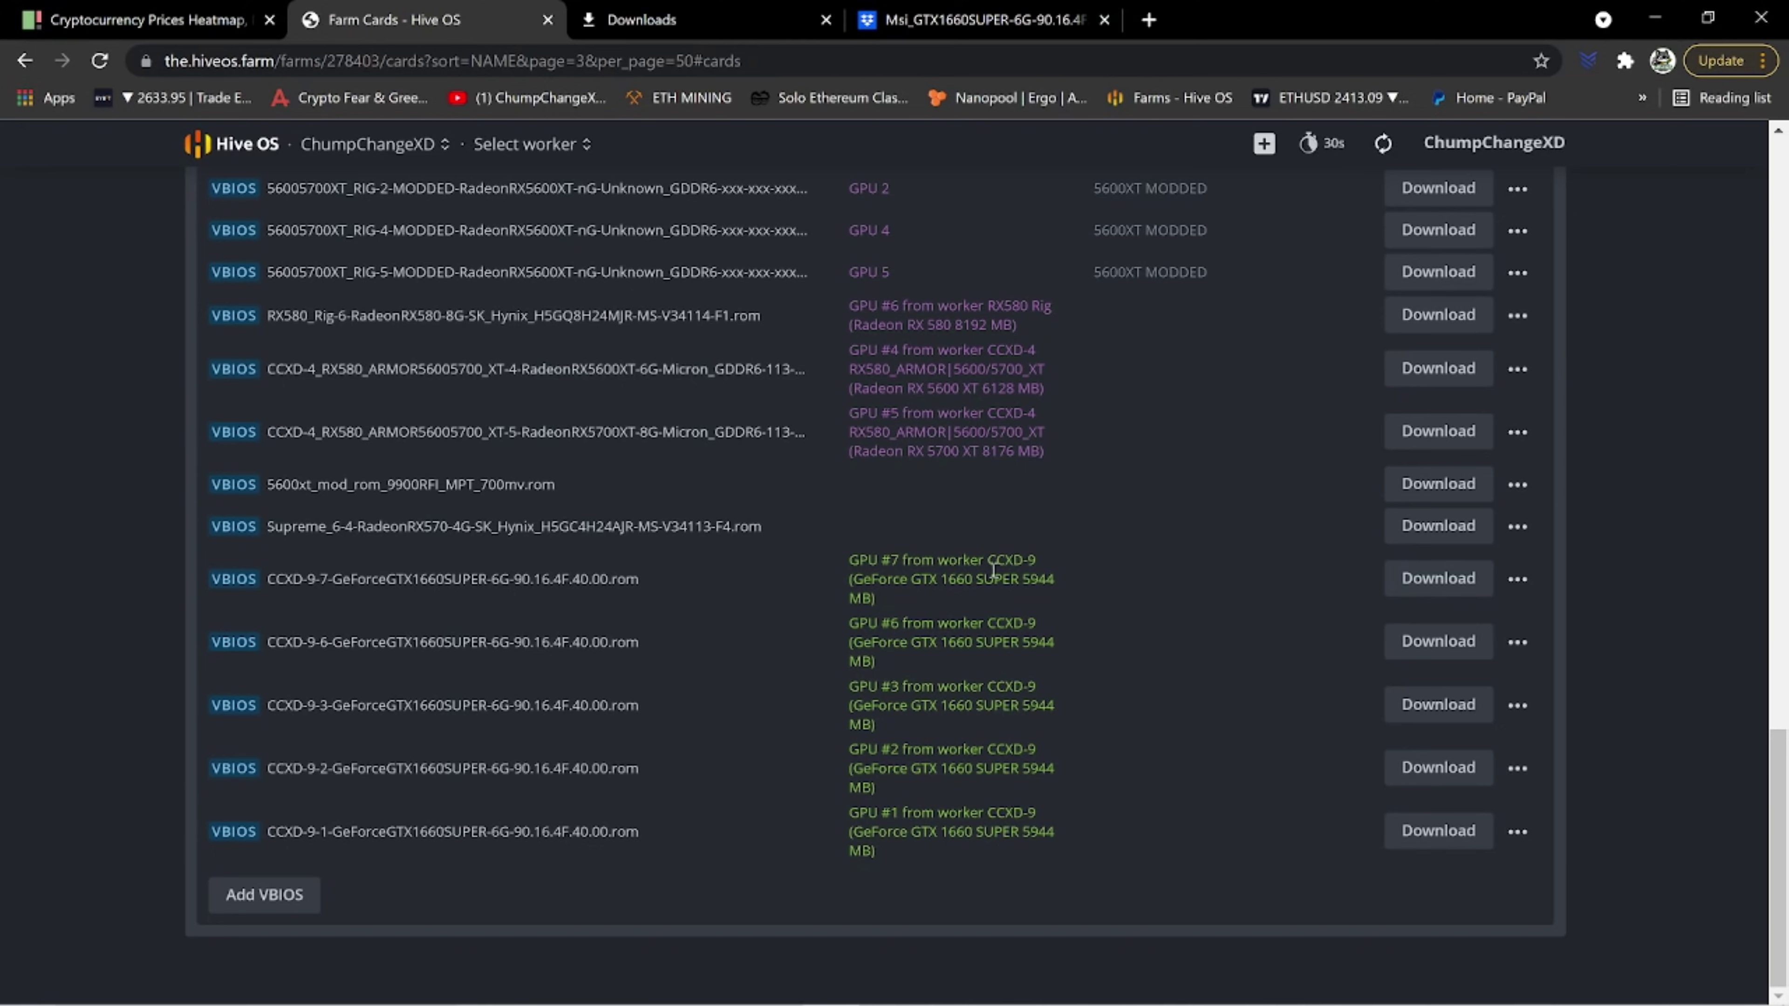
click(271, 890)
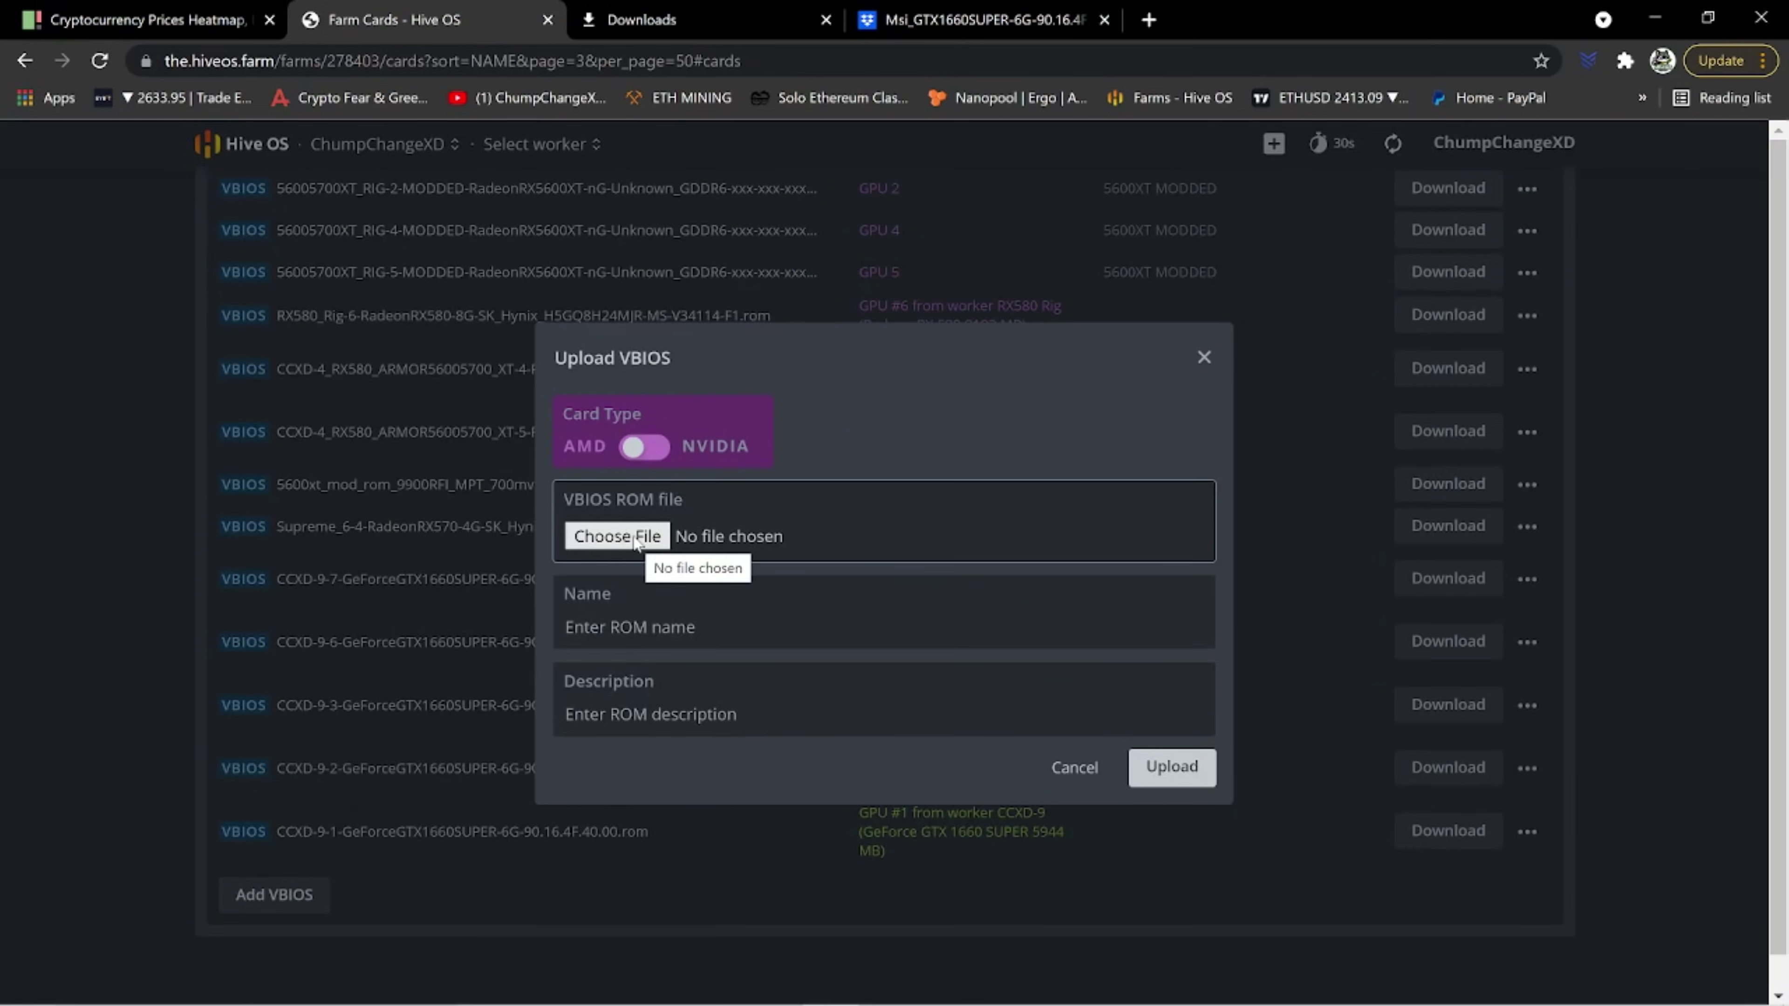
Set the card type to NVIDIA and choose the Palit GTX1660SUPER ROM from Downloads
click(637, 451)
click(625, 536)
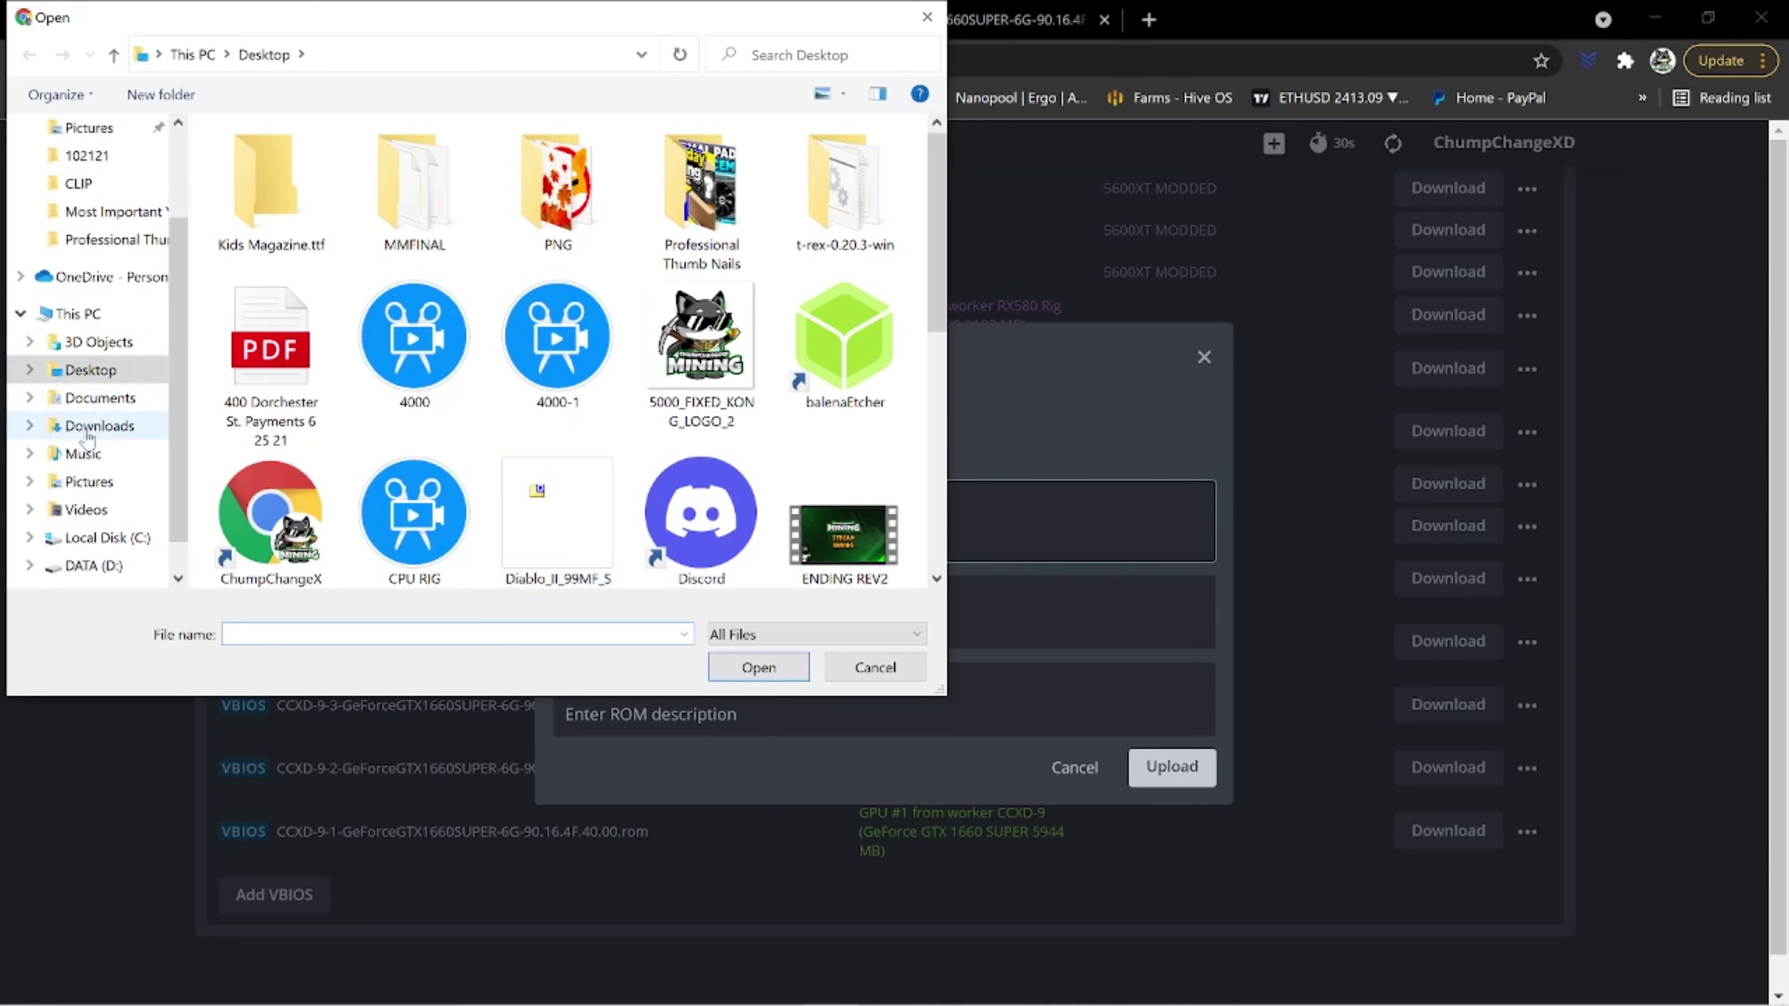
click(154, 428)
click(325, 220)
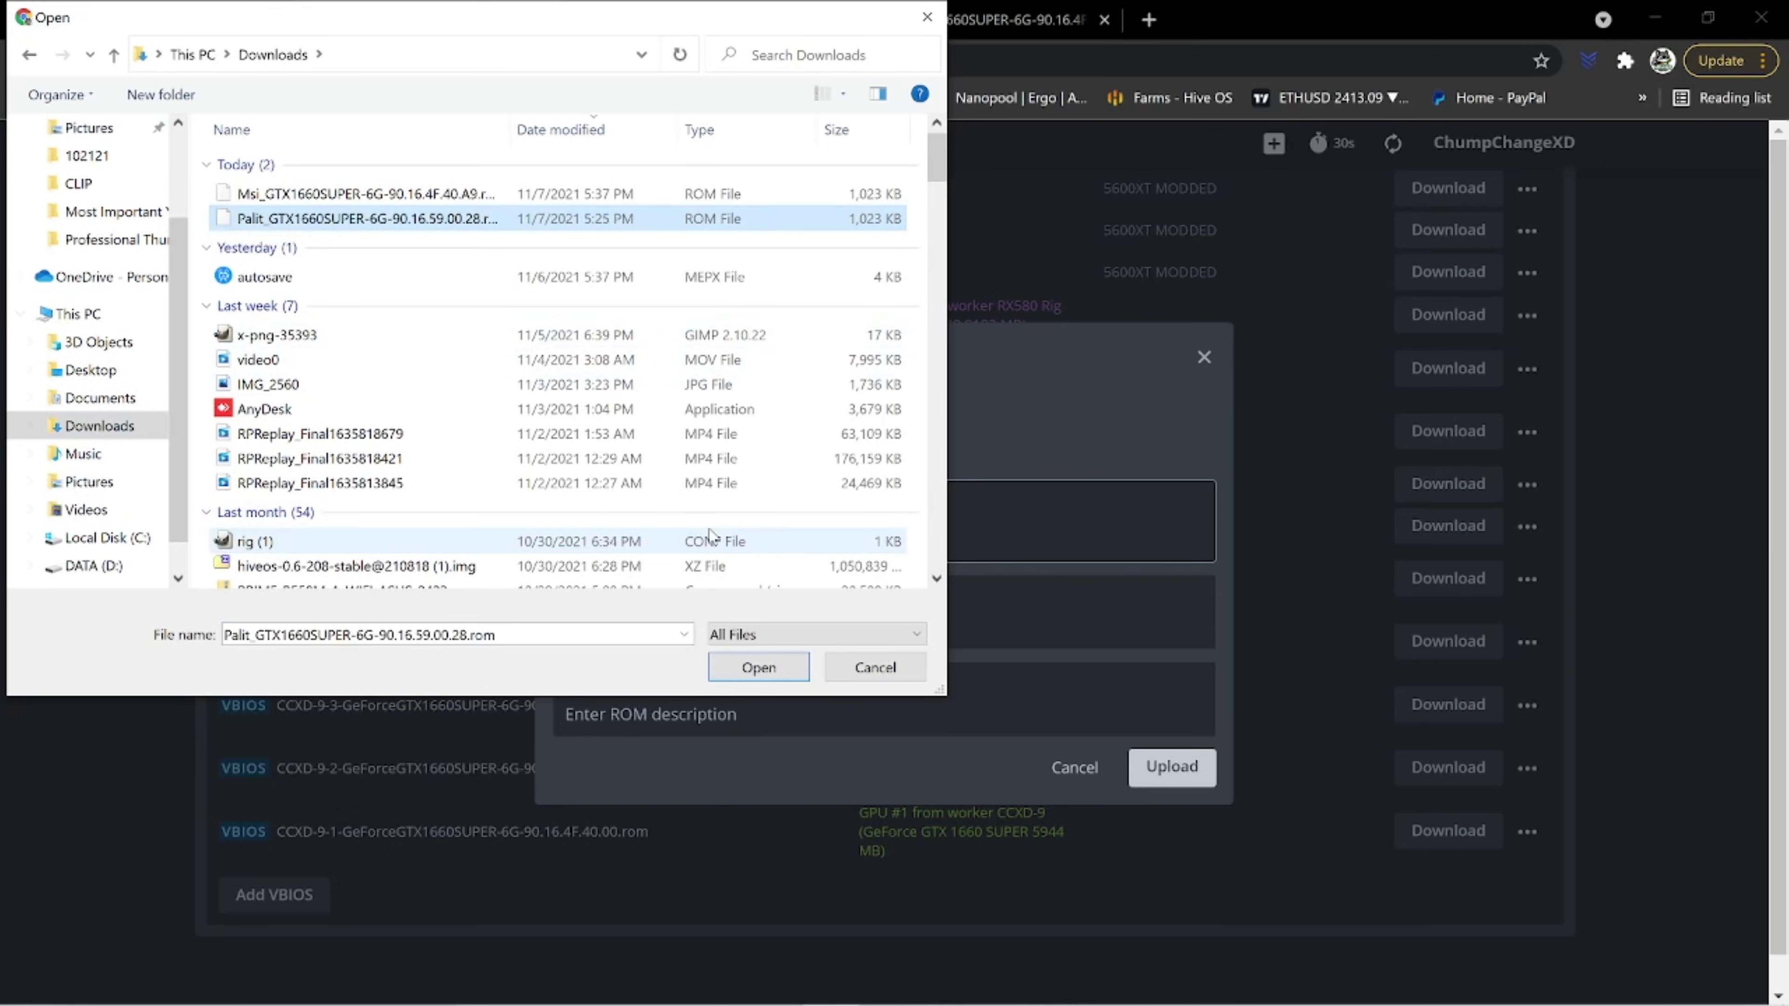
click(777, 666)
Enter 'Hynix PNY Flash' as both name and description, then upload the ROM
click(770, 635)
text(Hyn)
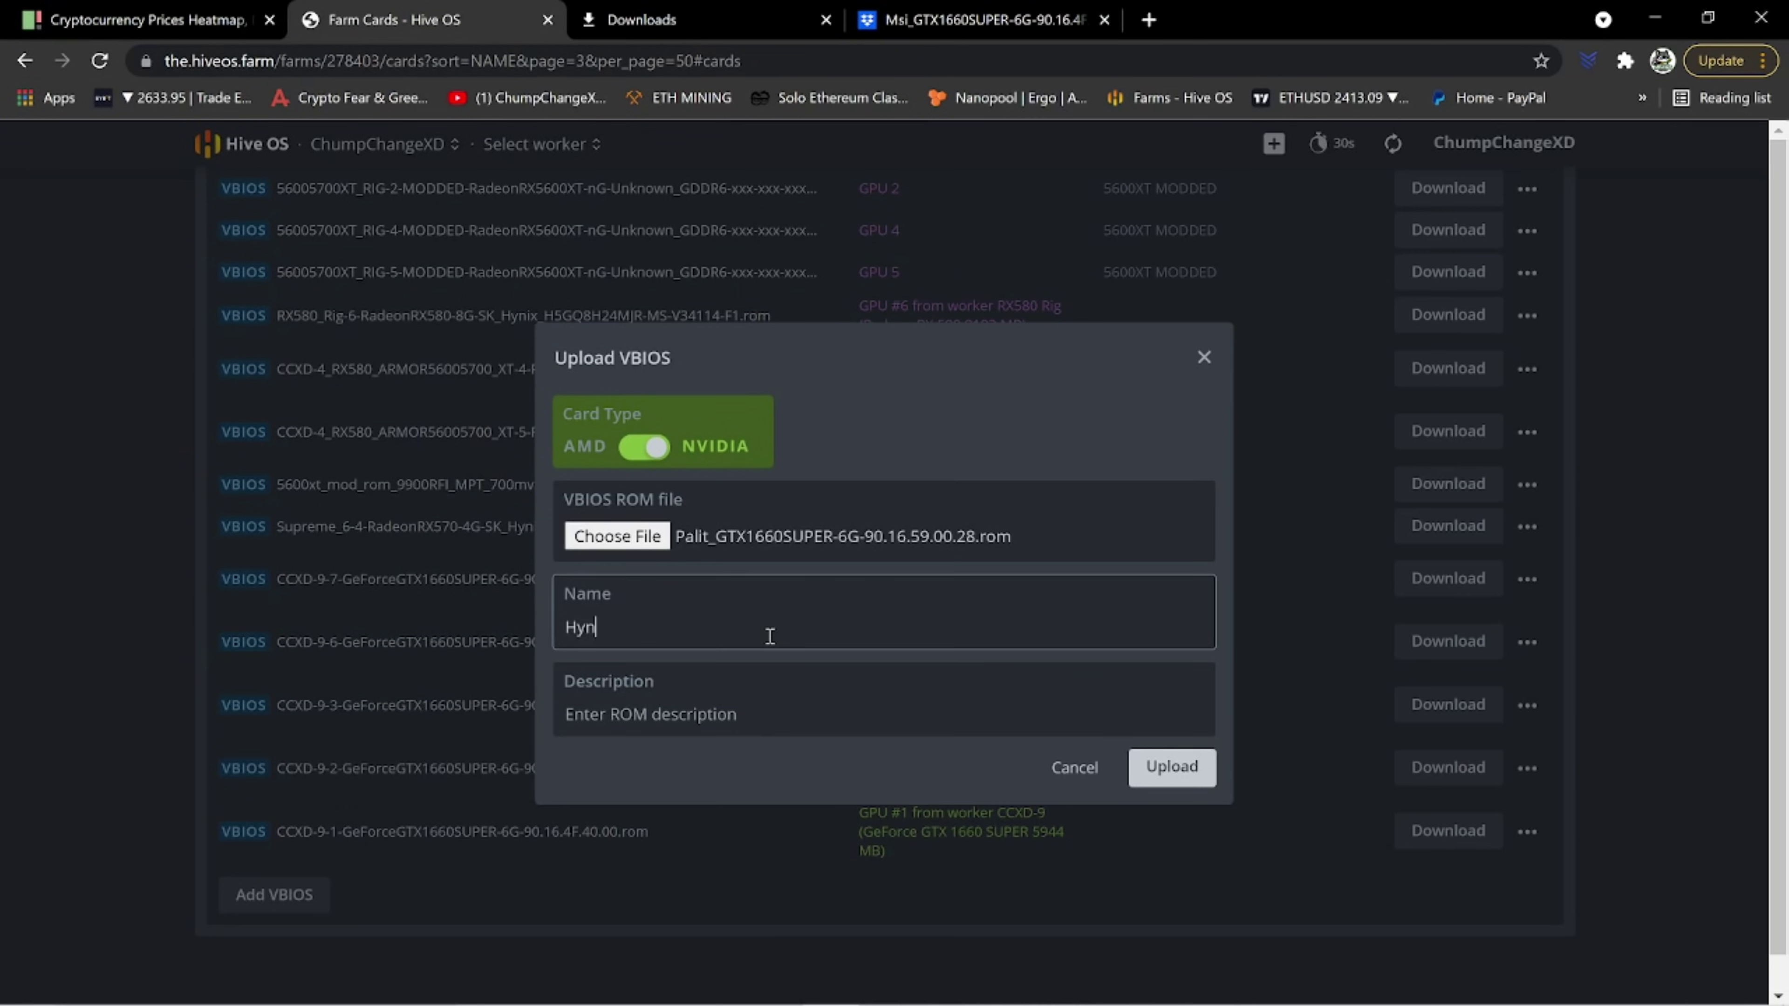
text(ix PNY Flash)
click(683, 719)
text(Hy)
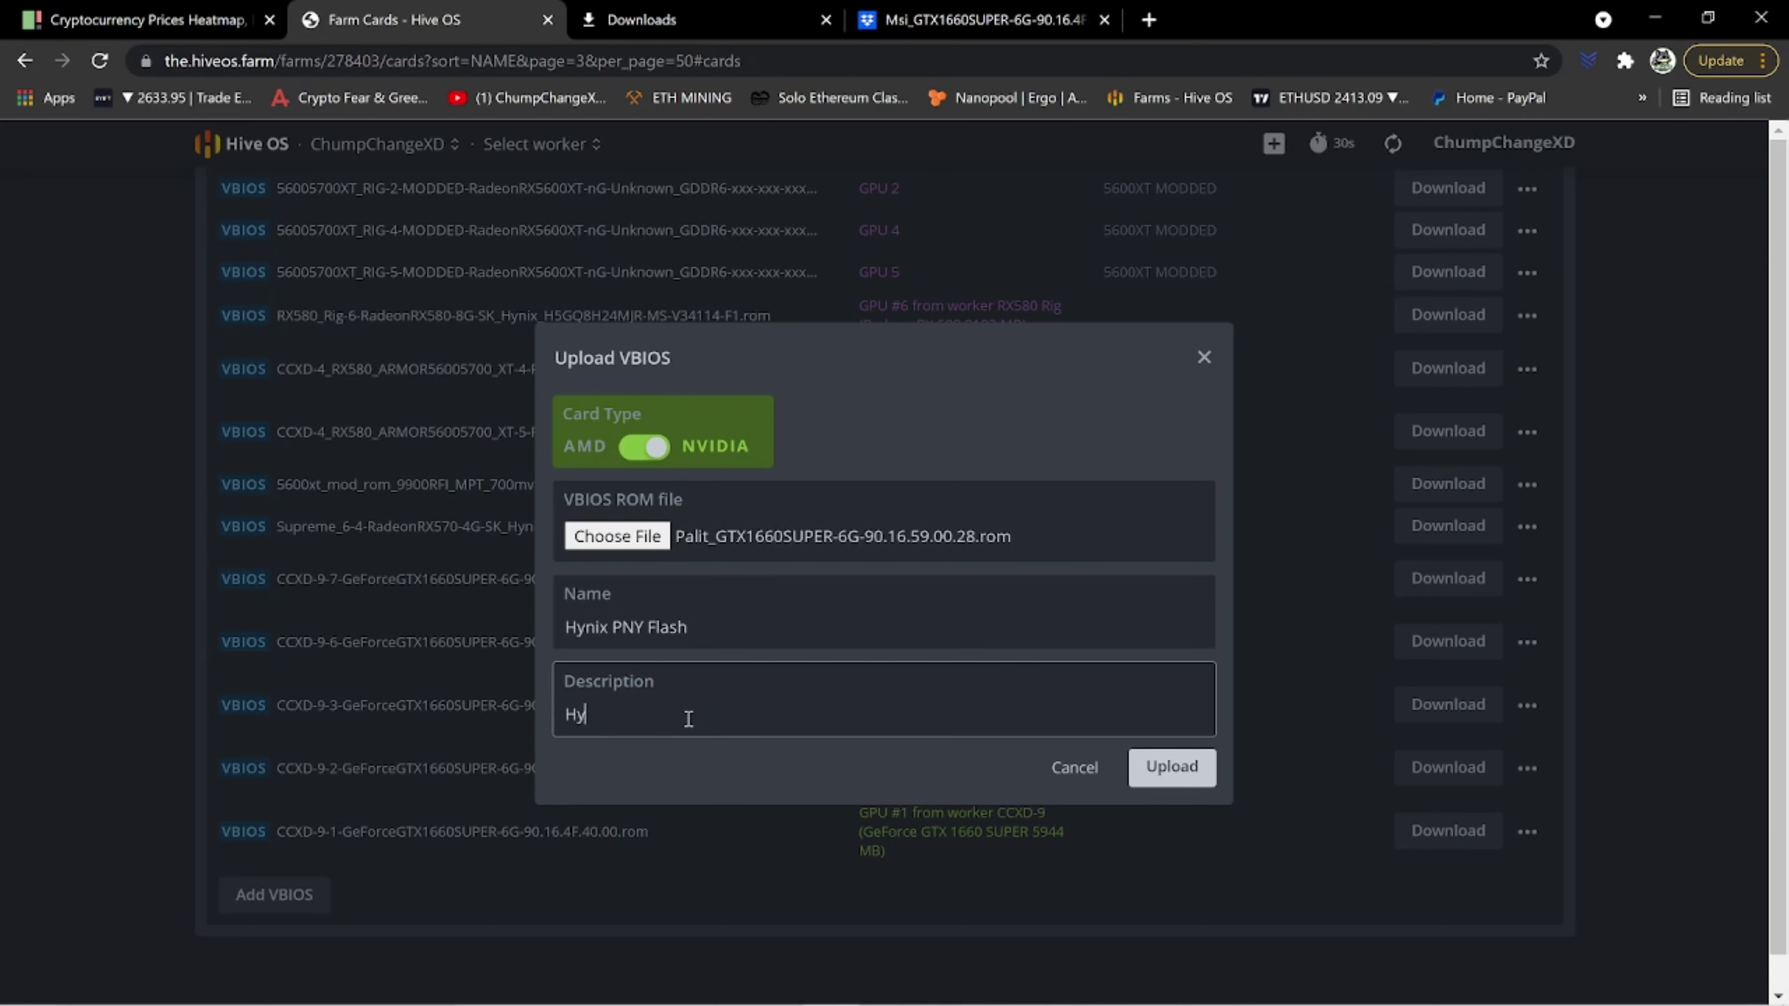
text(nix PNY Flash)
click(1159, 770)
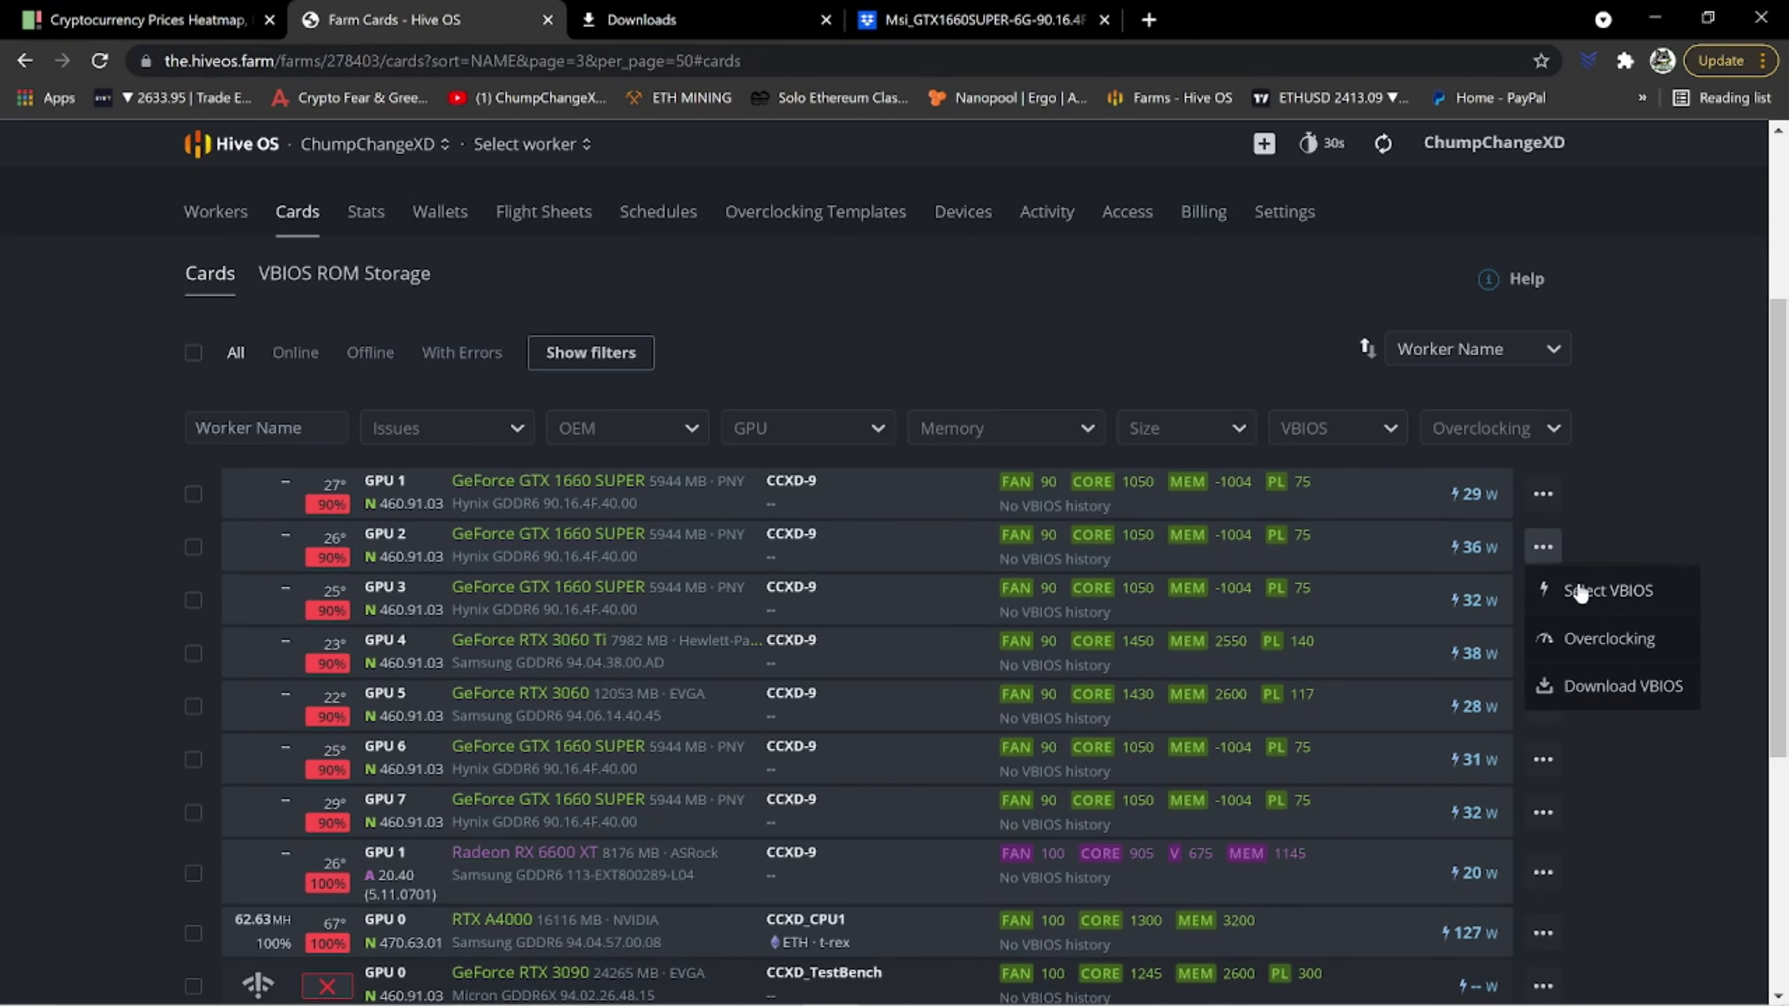
Flash the Palit 'Hynix PNY Flash' ROM onto GPU 2 with Reboot after flash and Force flashing enabled
click(1583, 592)
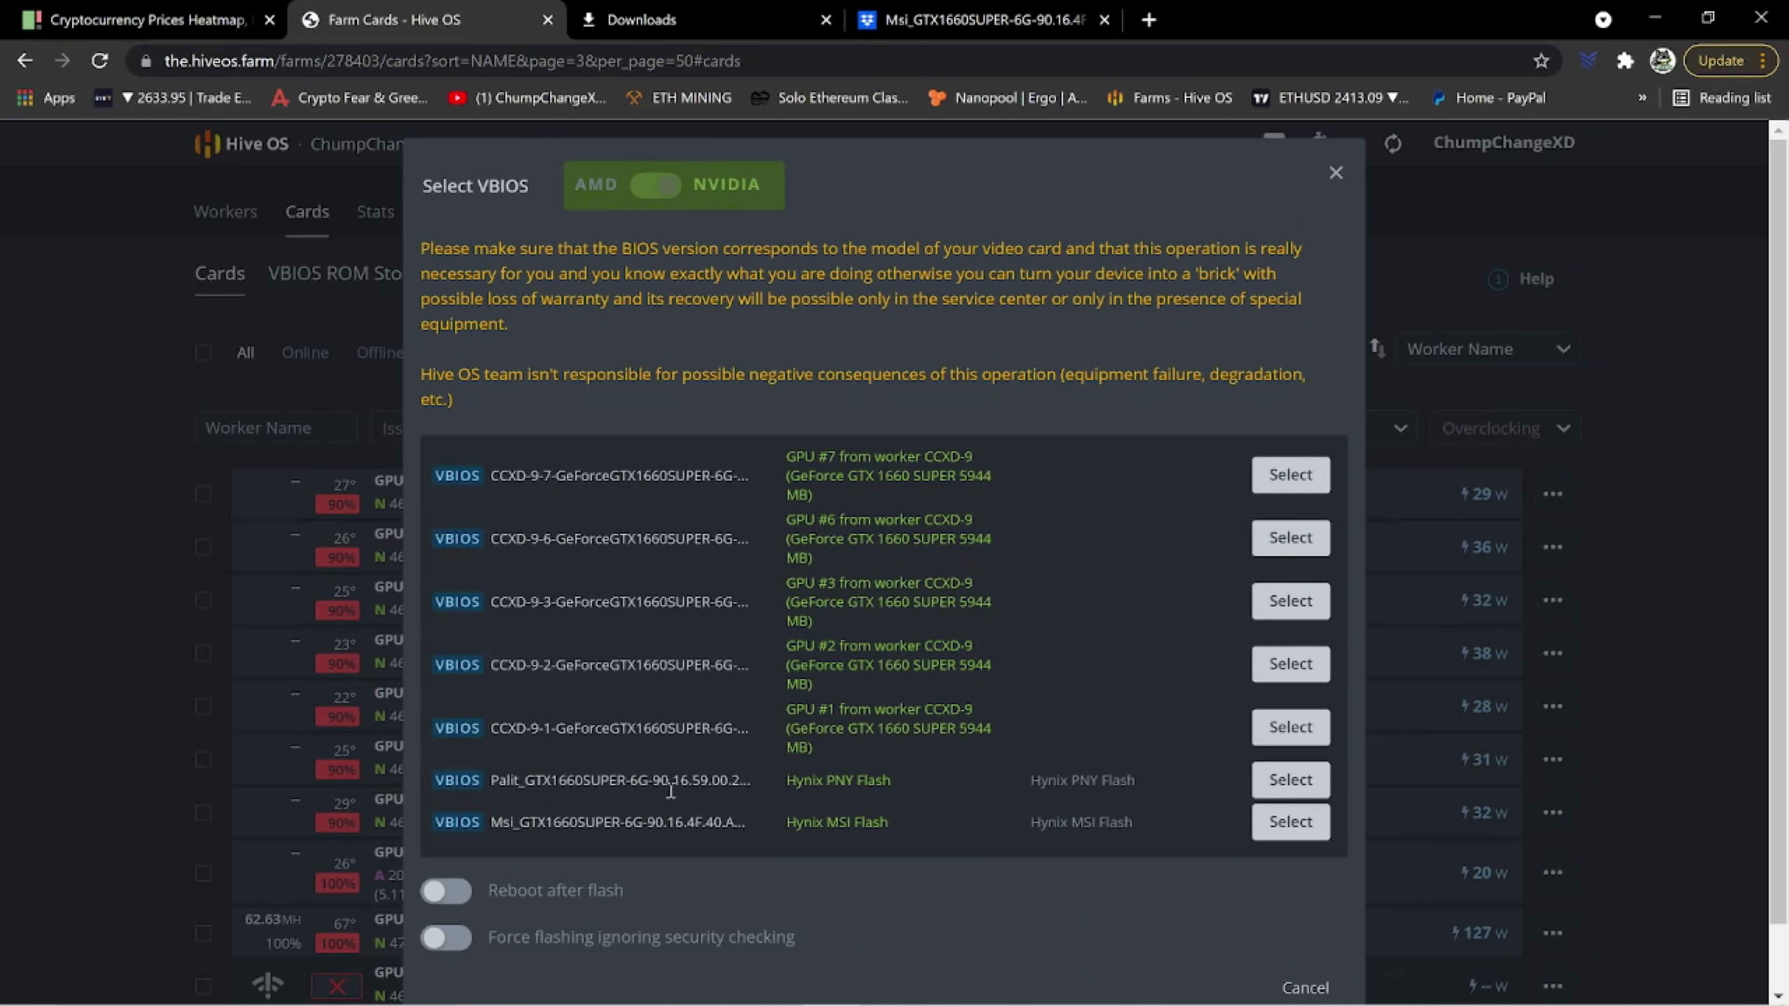
click(443, 891)
click(443, 939)
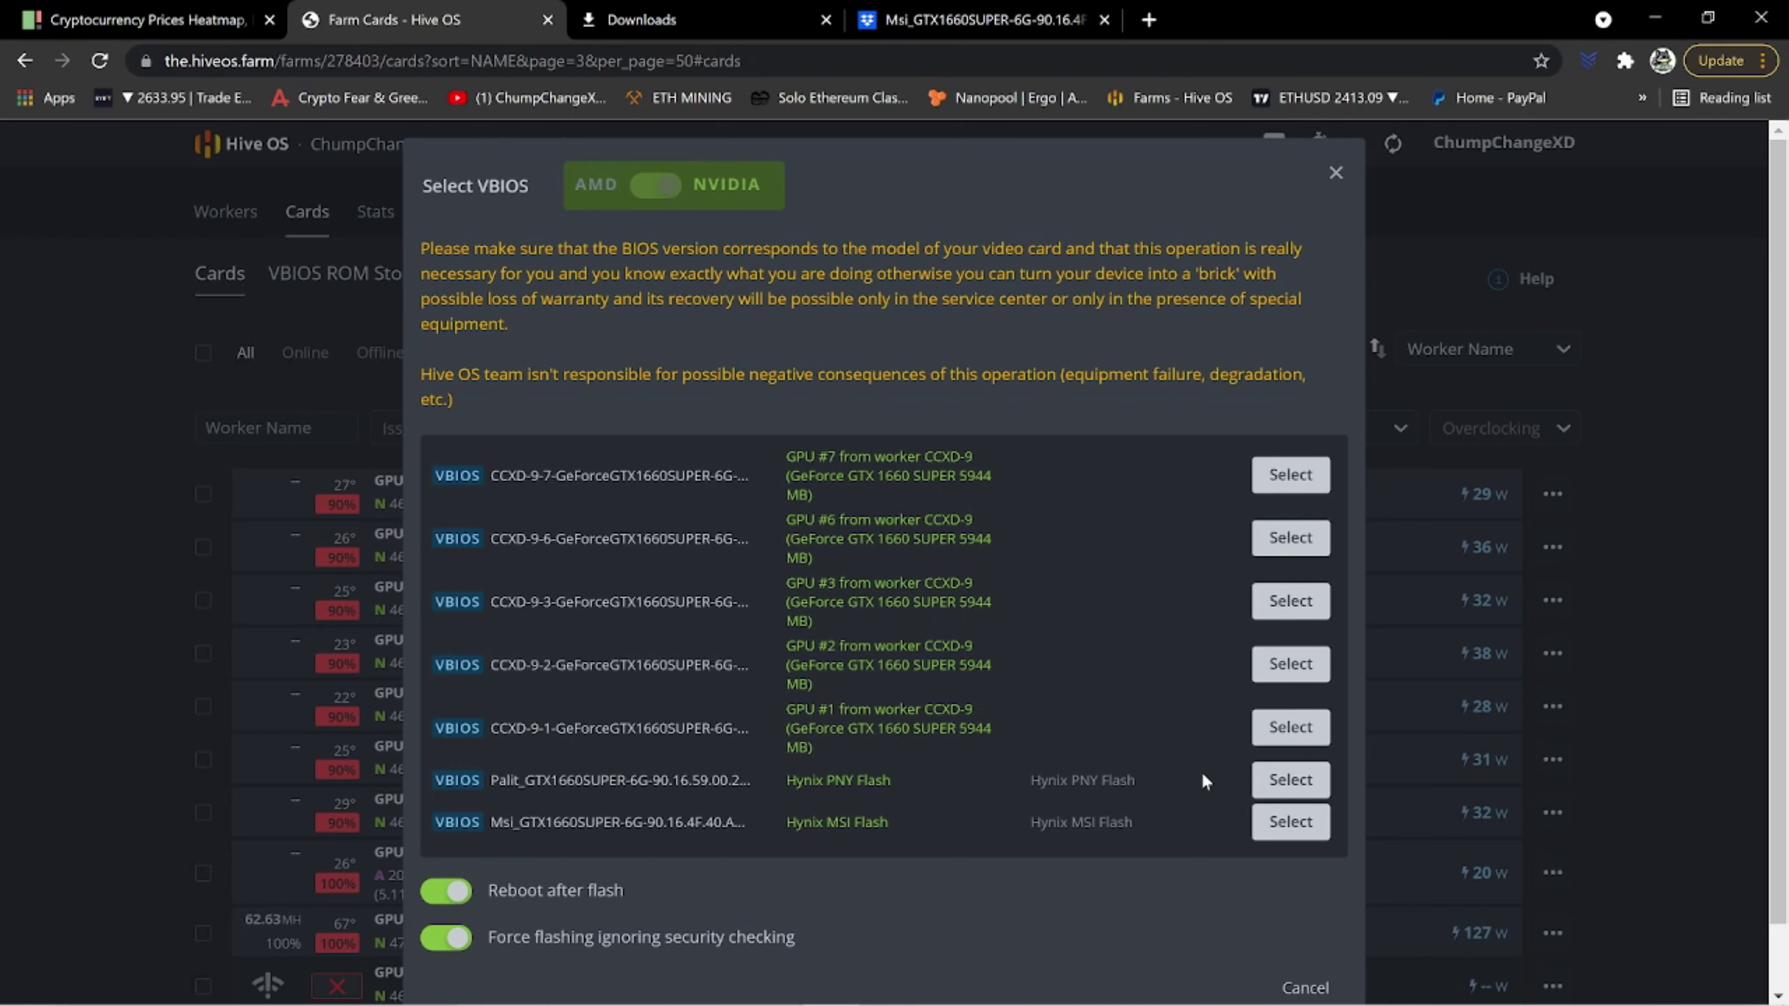
click(1283, 781)
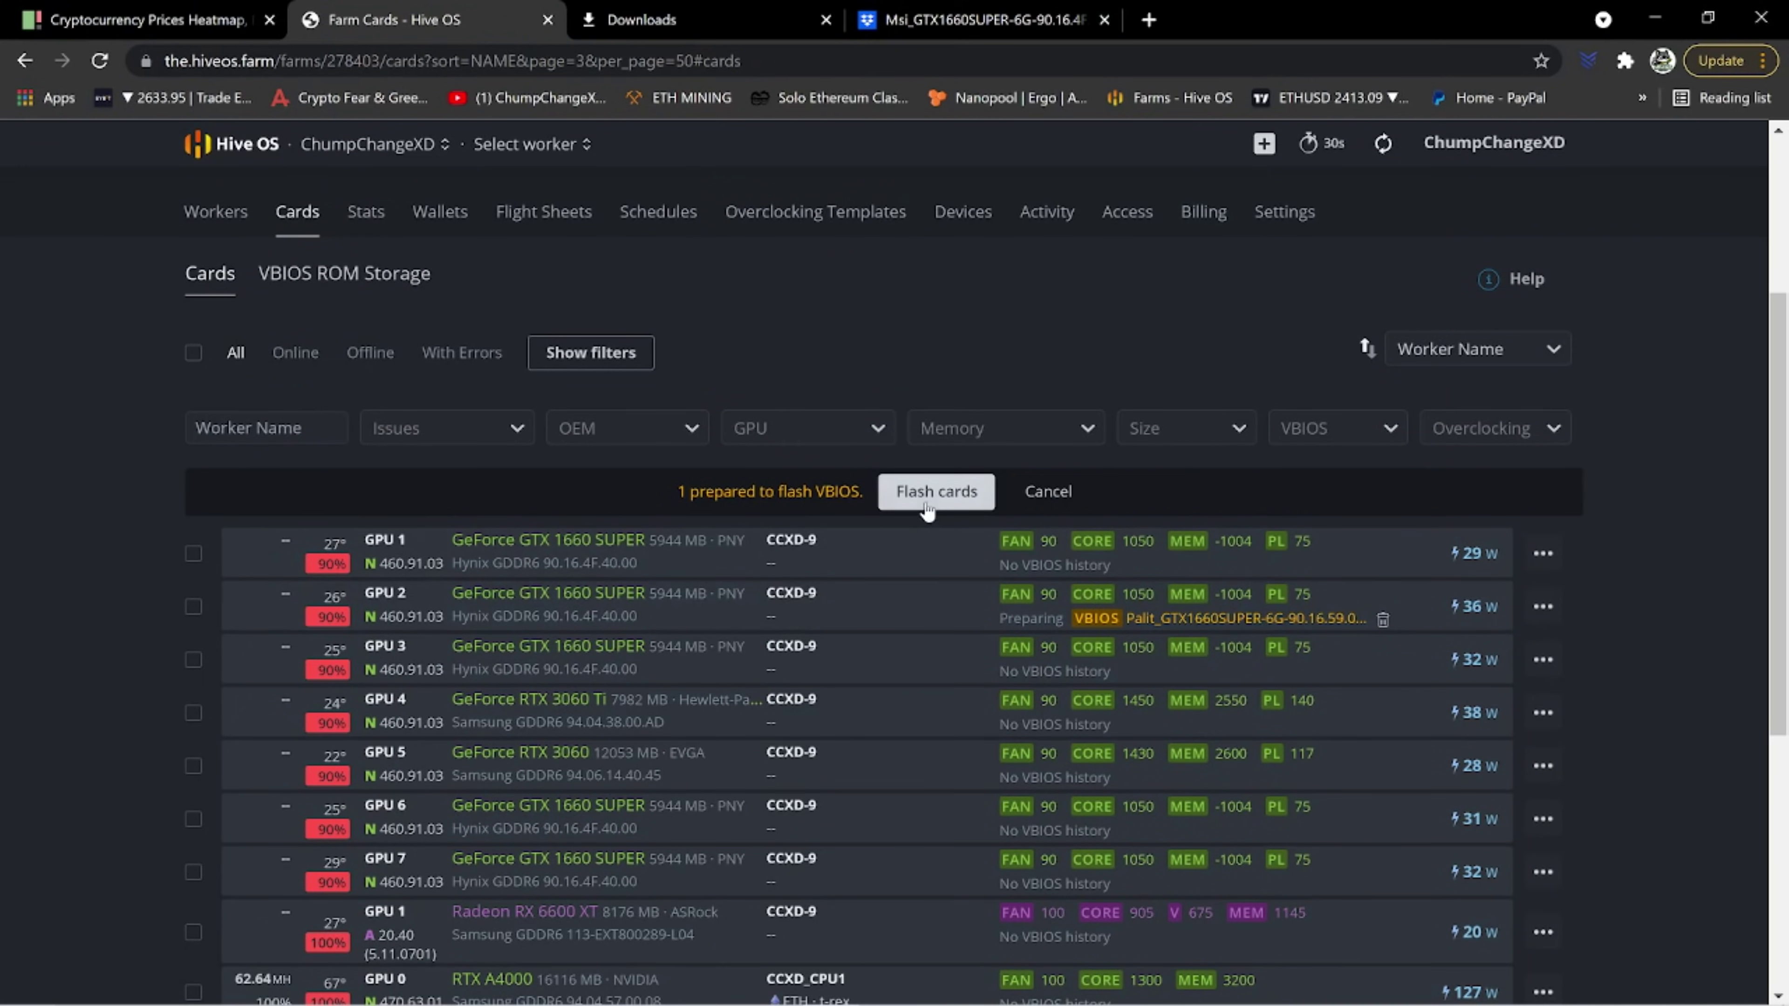
click(935, 491)
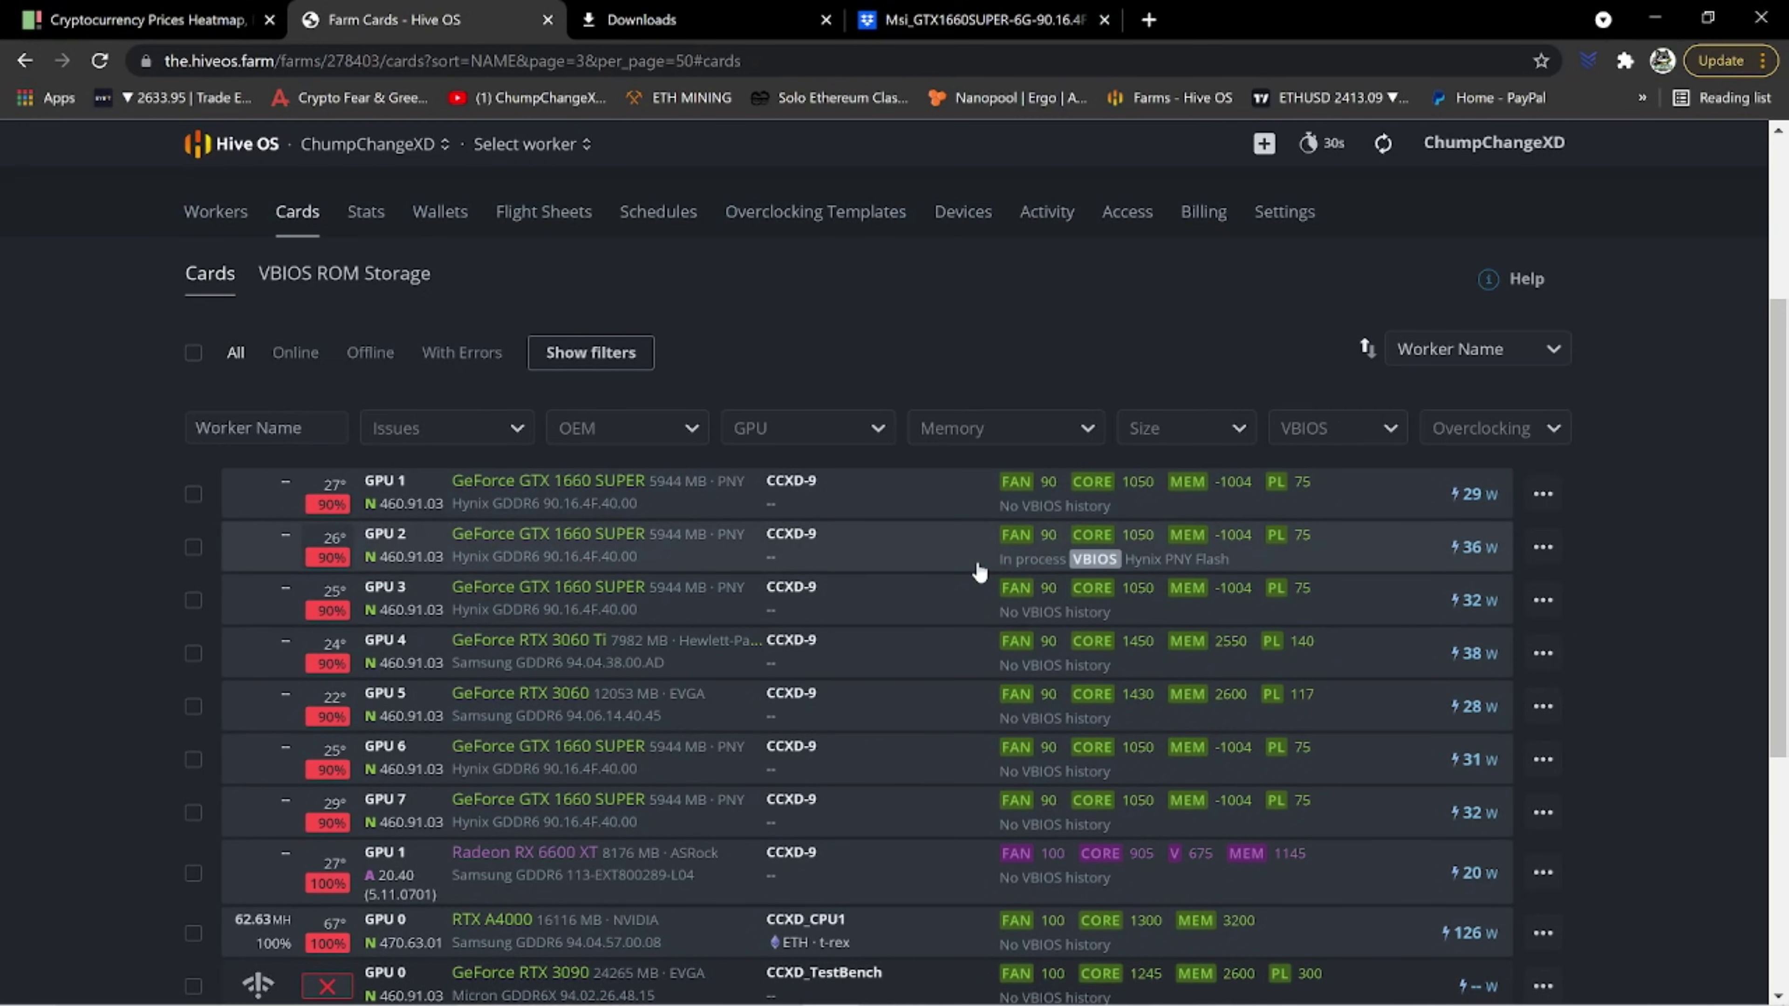
click(979, 571)
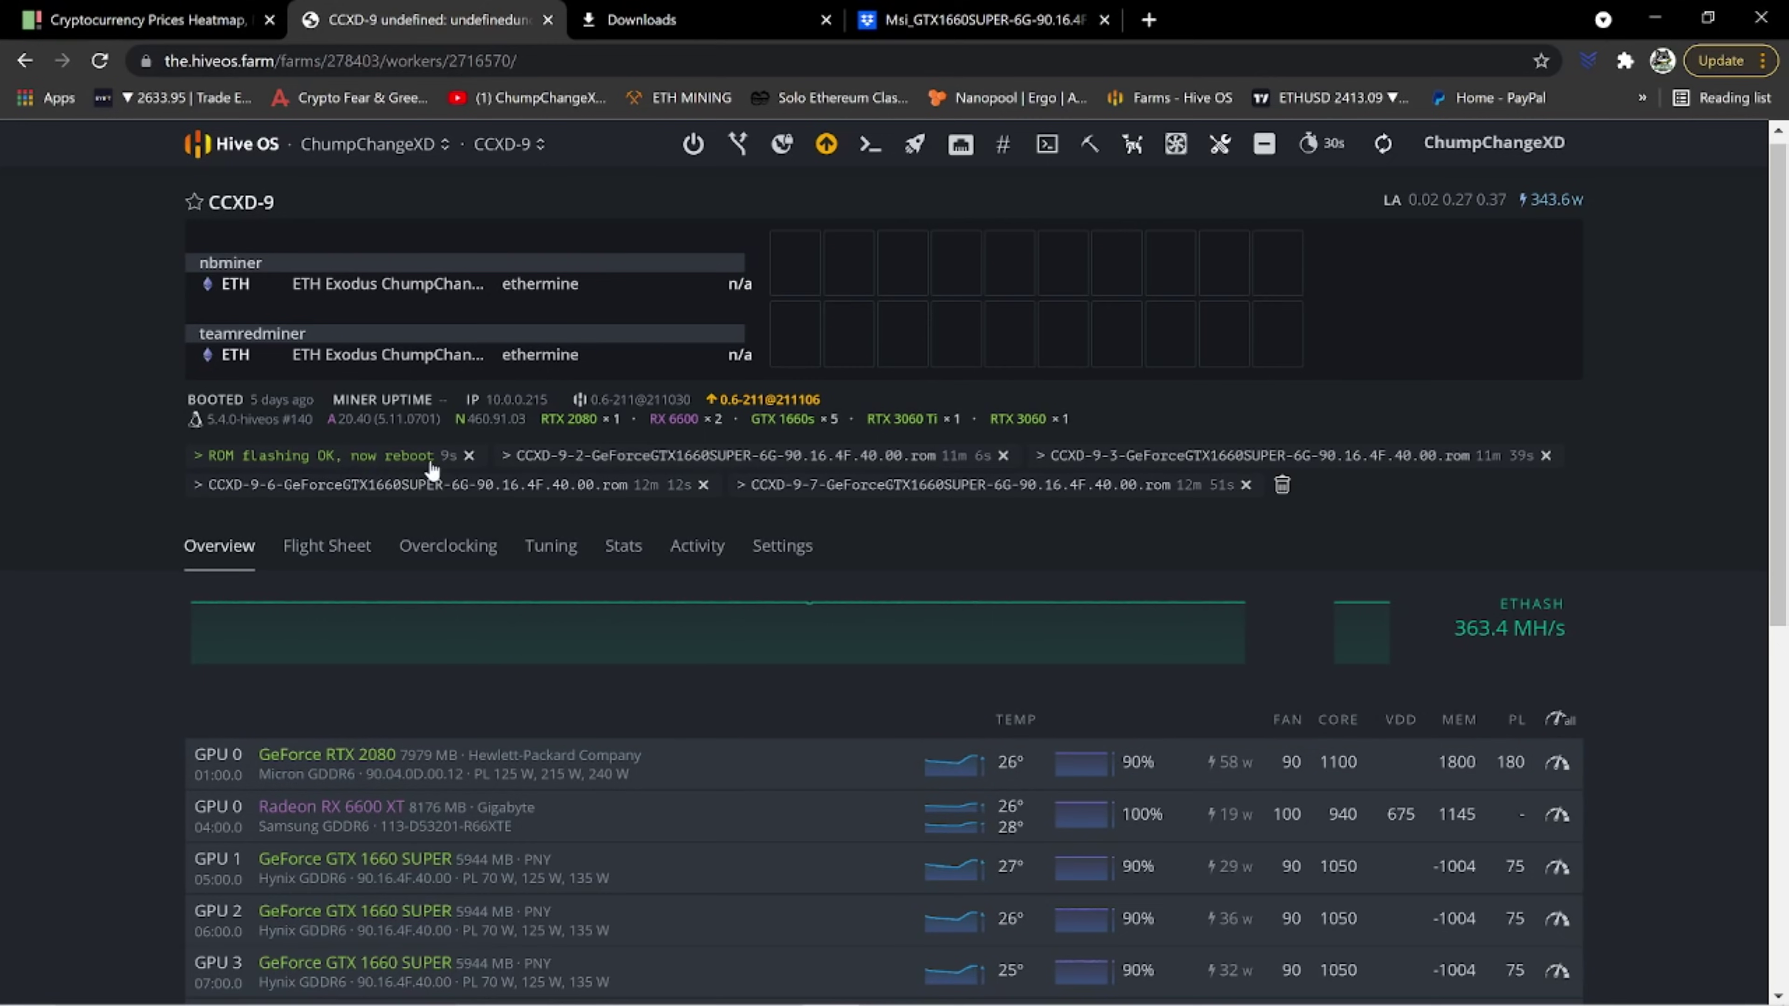
Scroll down the CCXD-9 worker page to the GTX 1660 SUPER rows
scroll(1620, 585, down, 3)
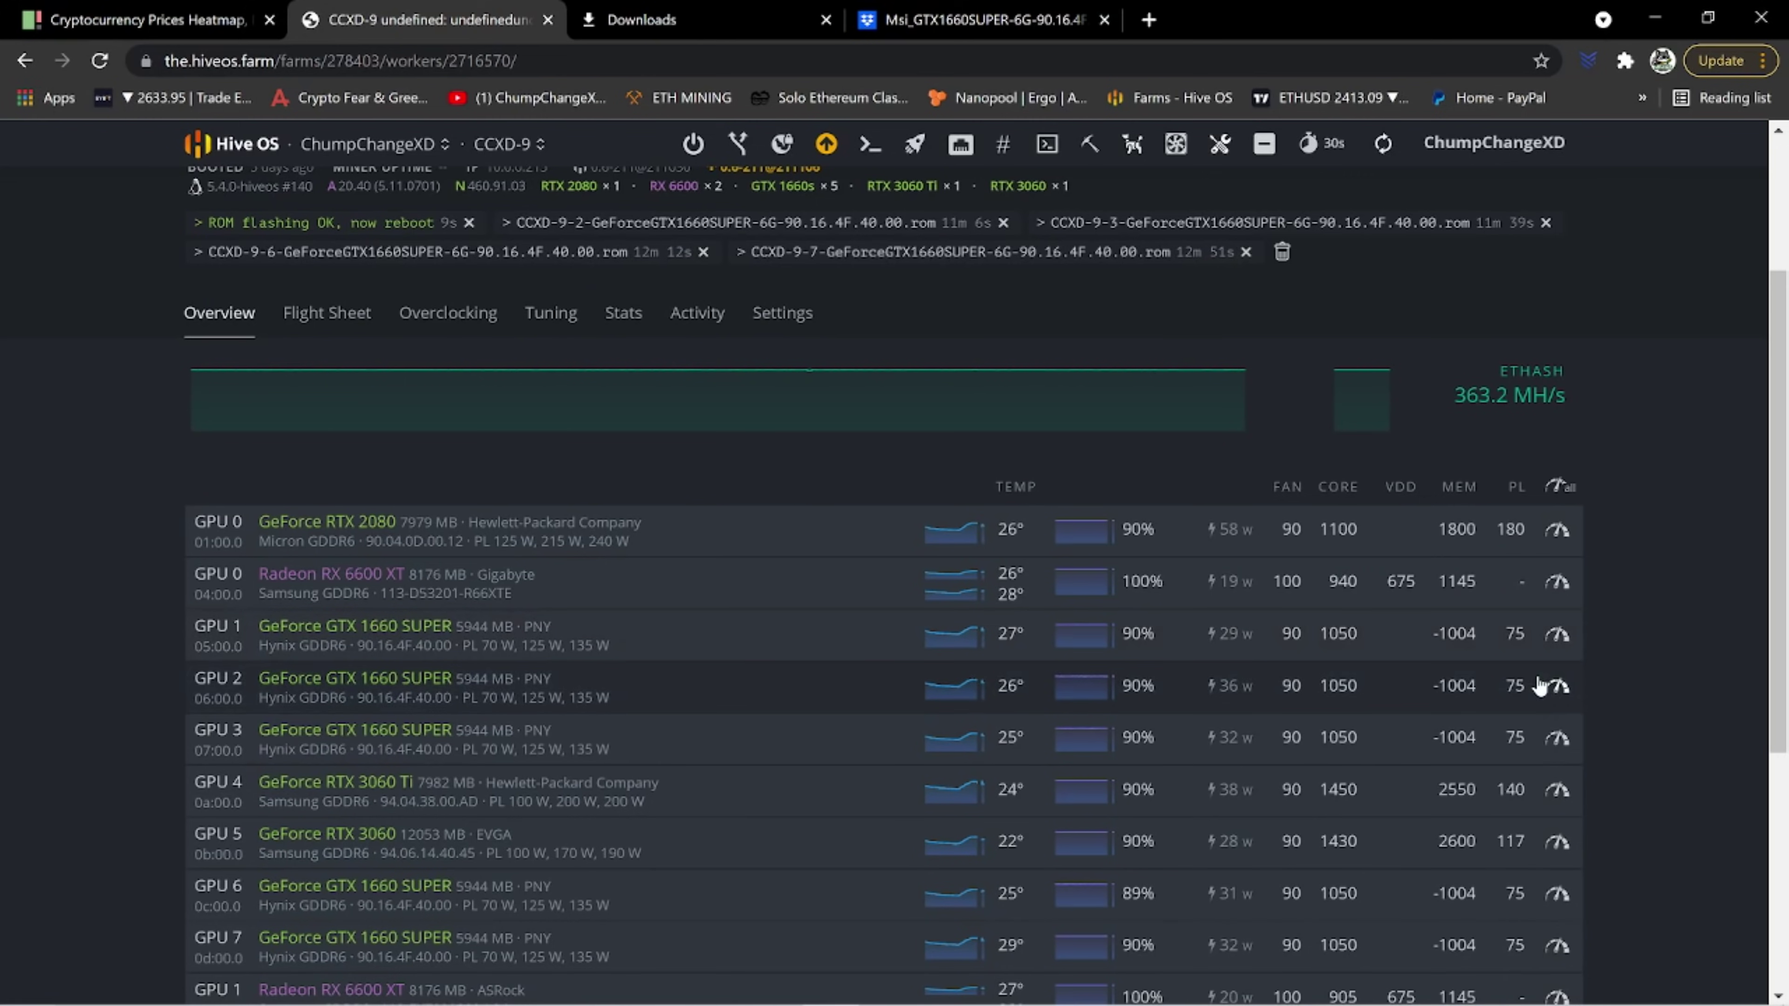
Replace GPU 2's -1004 memory clock with 1950 in its overclock dialog
click(1557, 688)
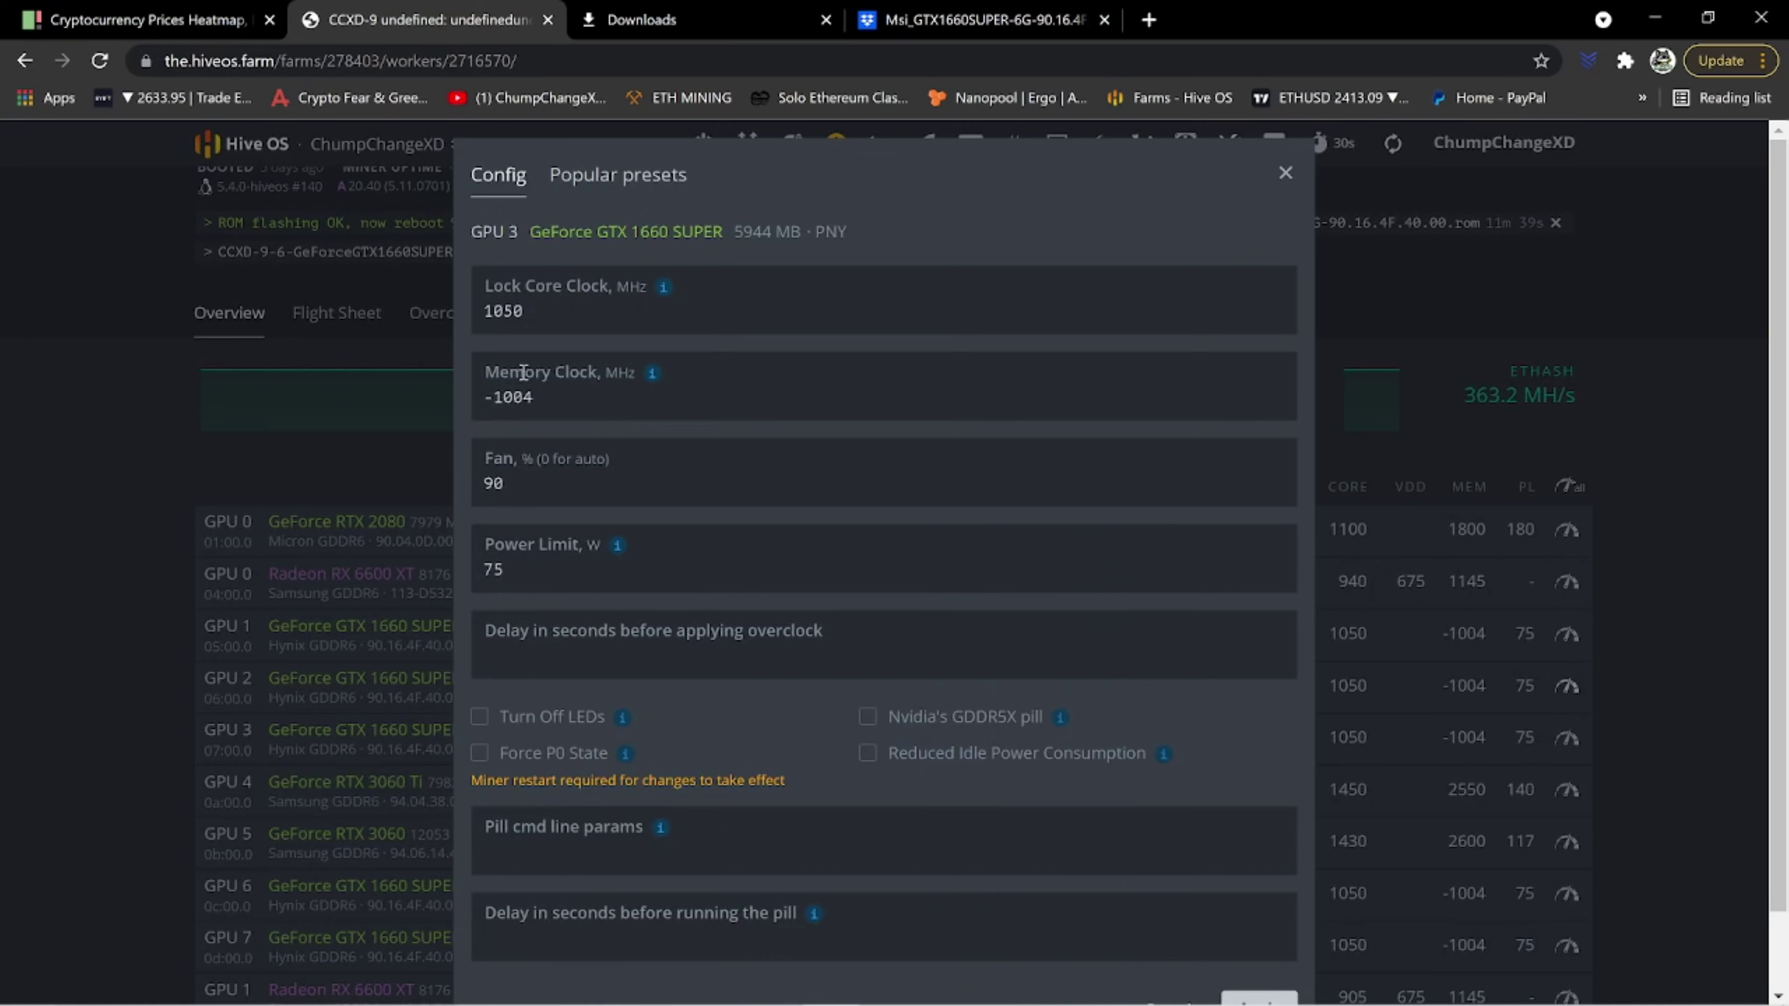
click(532, 397)
drag(532, 397, 467, 402)
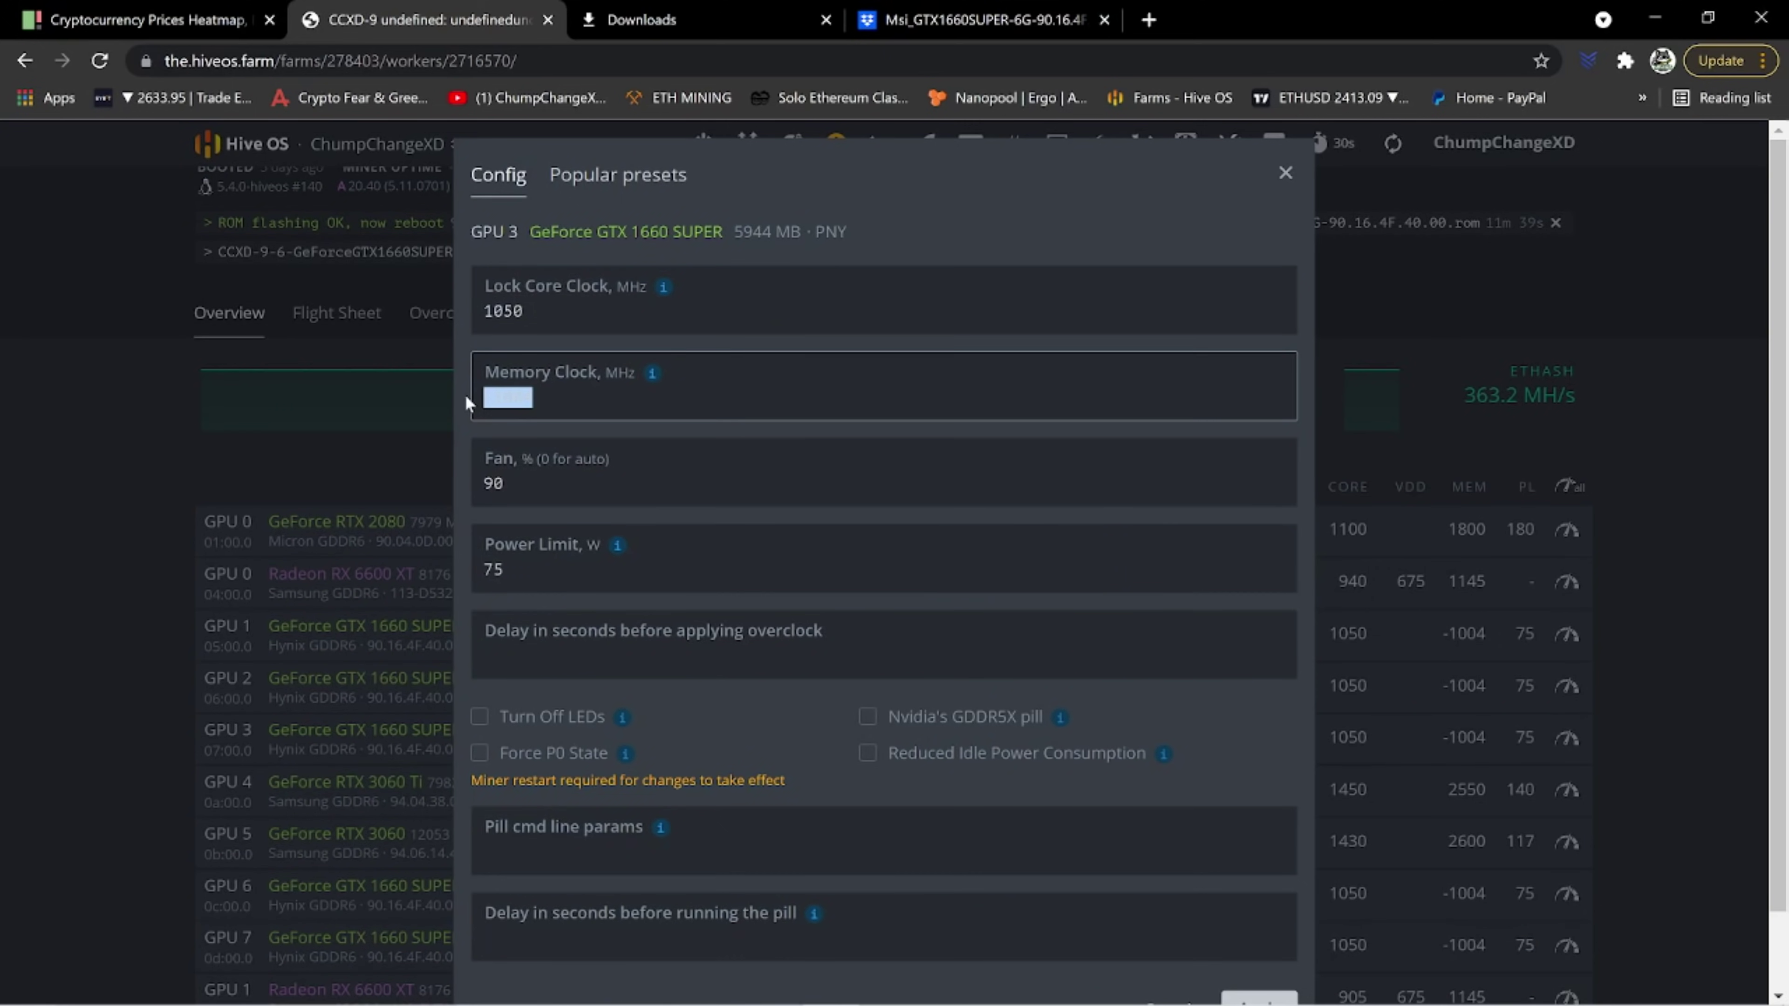
text(1950)
scroll(794, 584, down, 1)
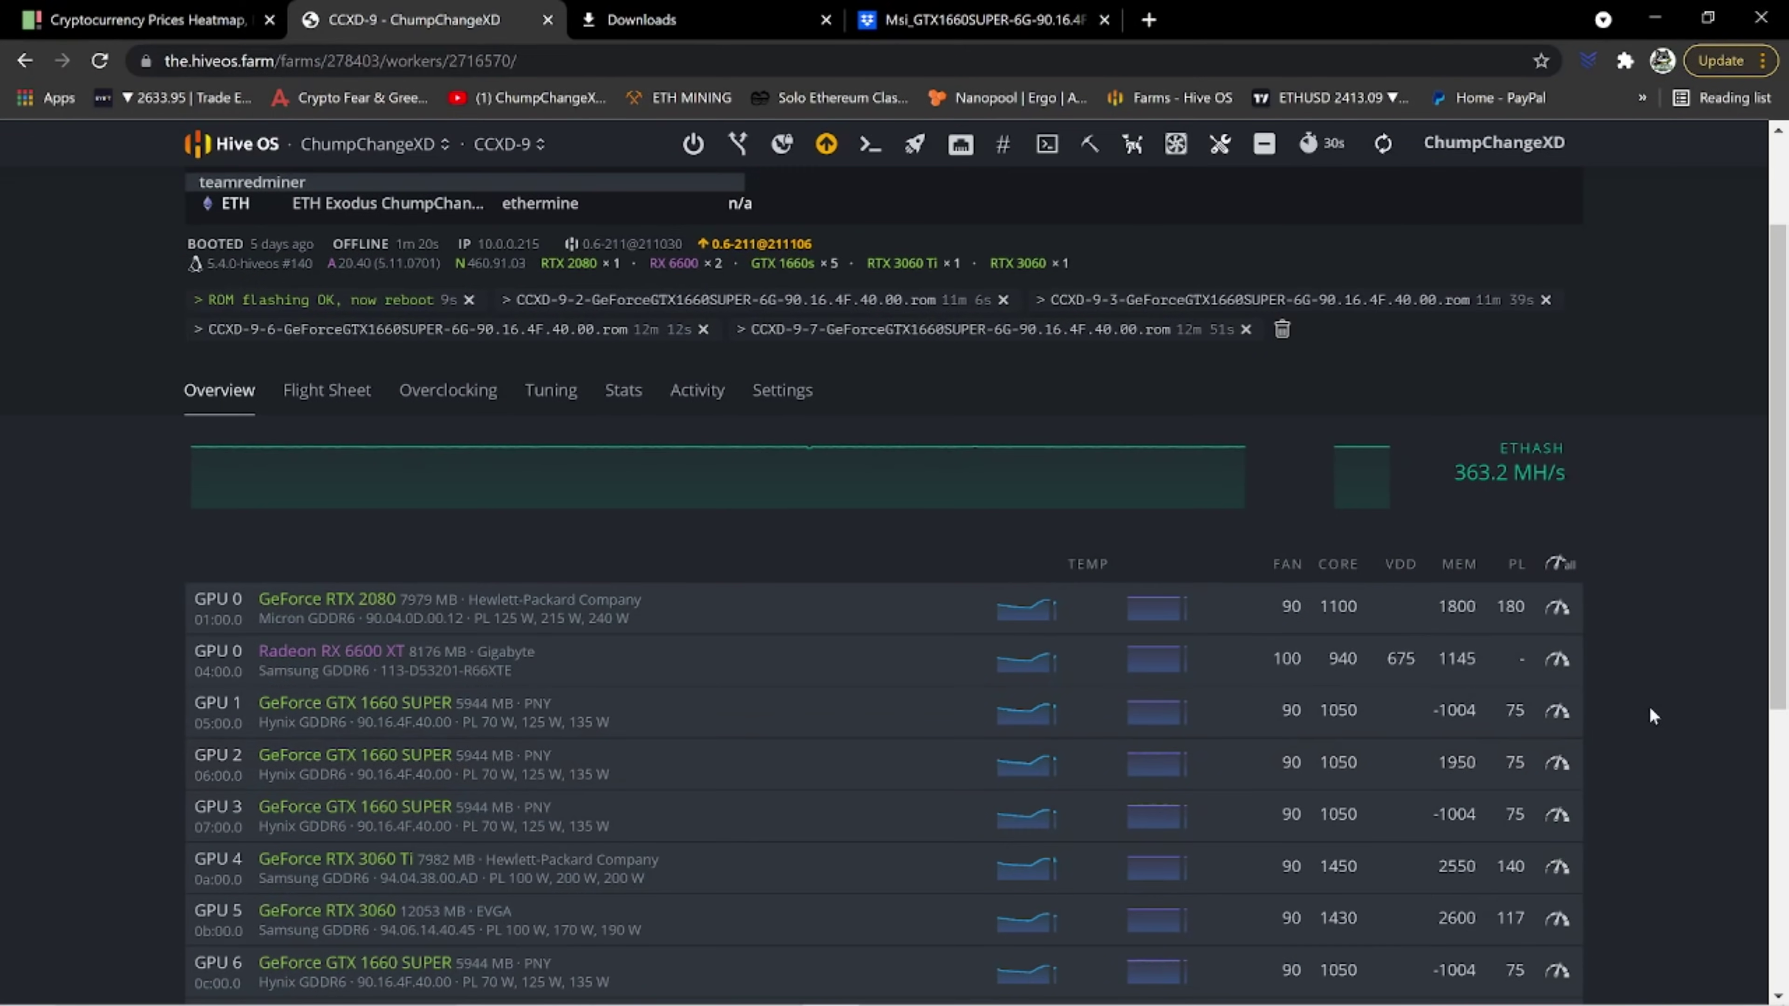
Refresh CCXD-9's stats and compare GPU 2's ~34.5 MH with ~31.6 MH on the other 1660 SUPERs
scroll(1650, 710, up, 2)
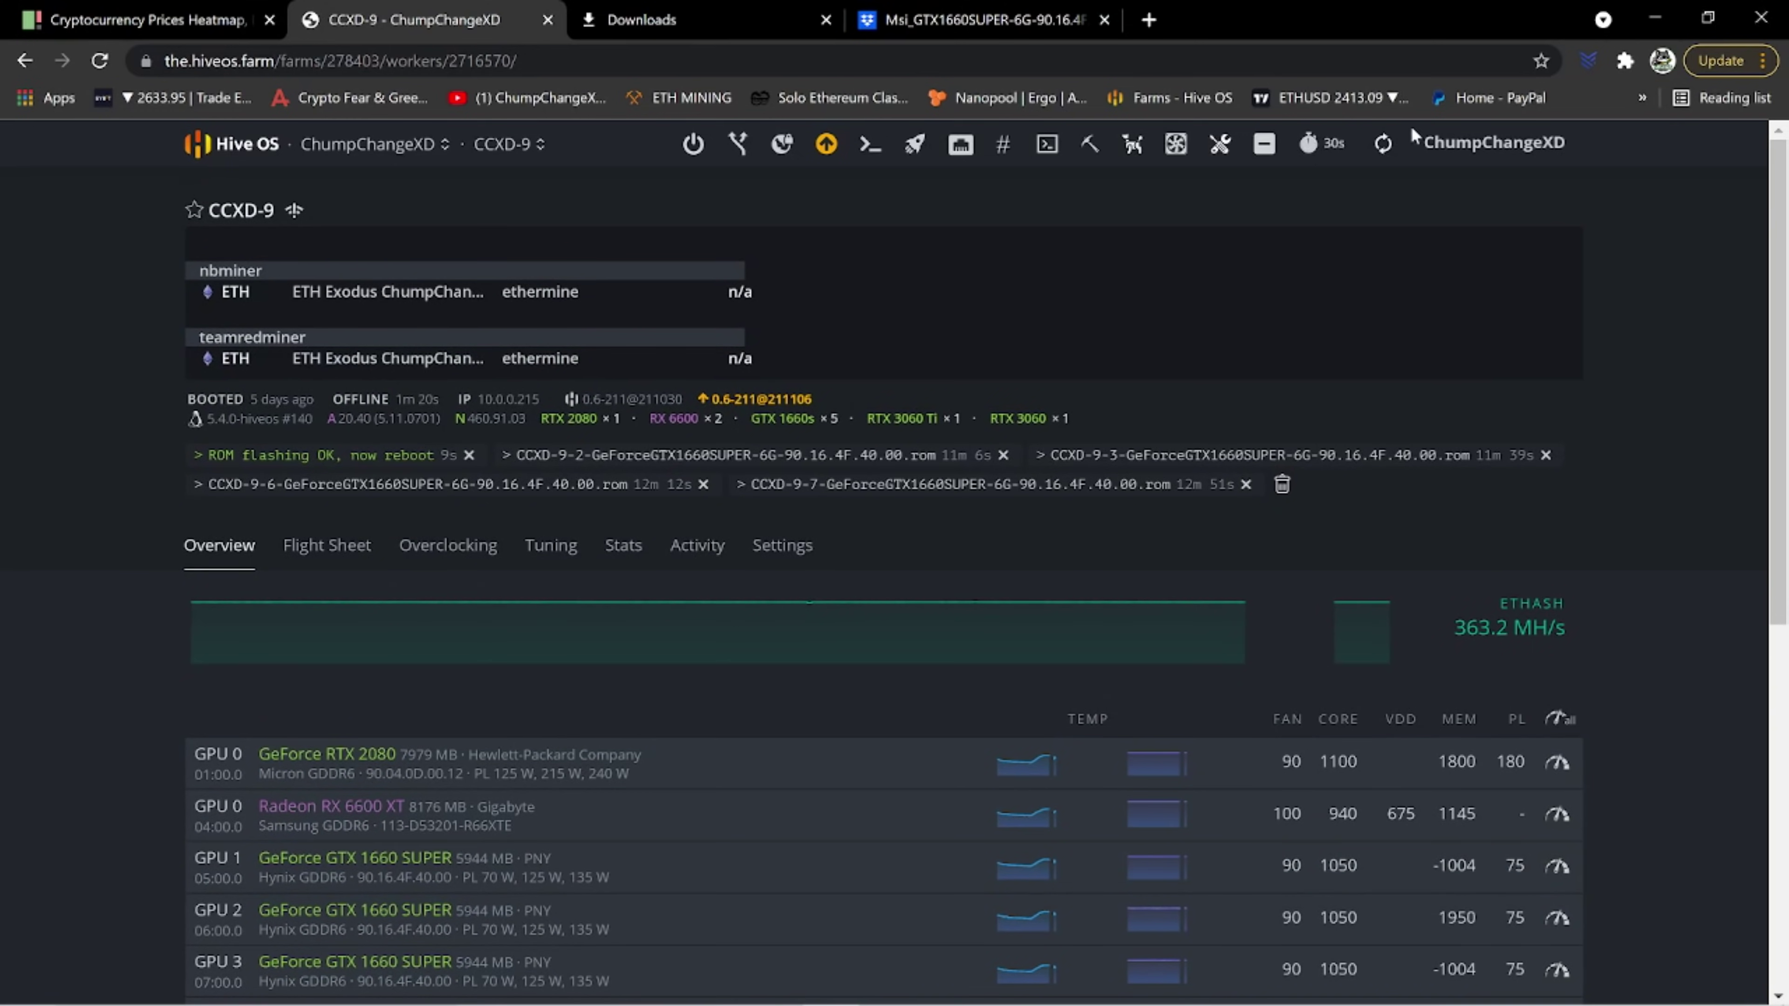
click(1382, 144)
scroll(1565, 560, down, 3)
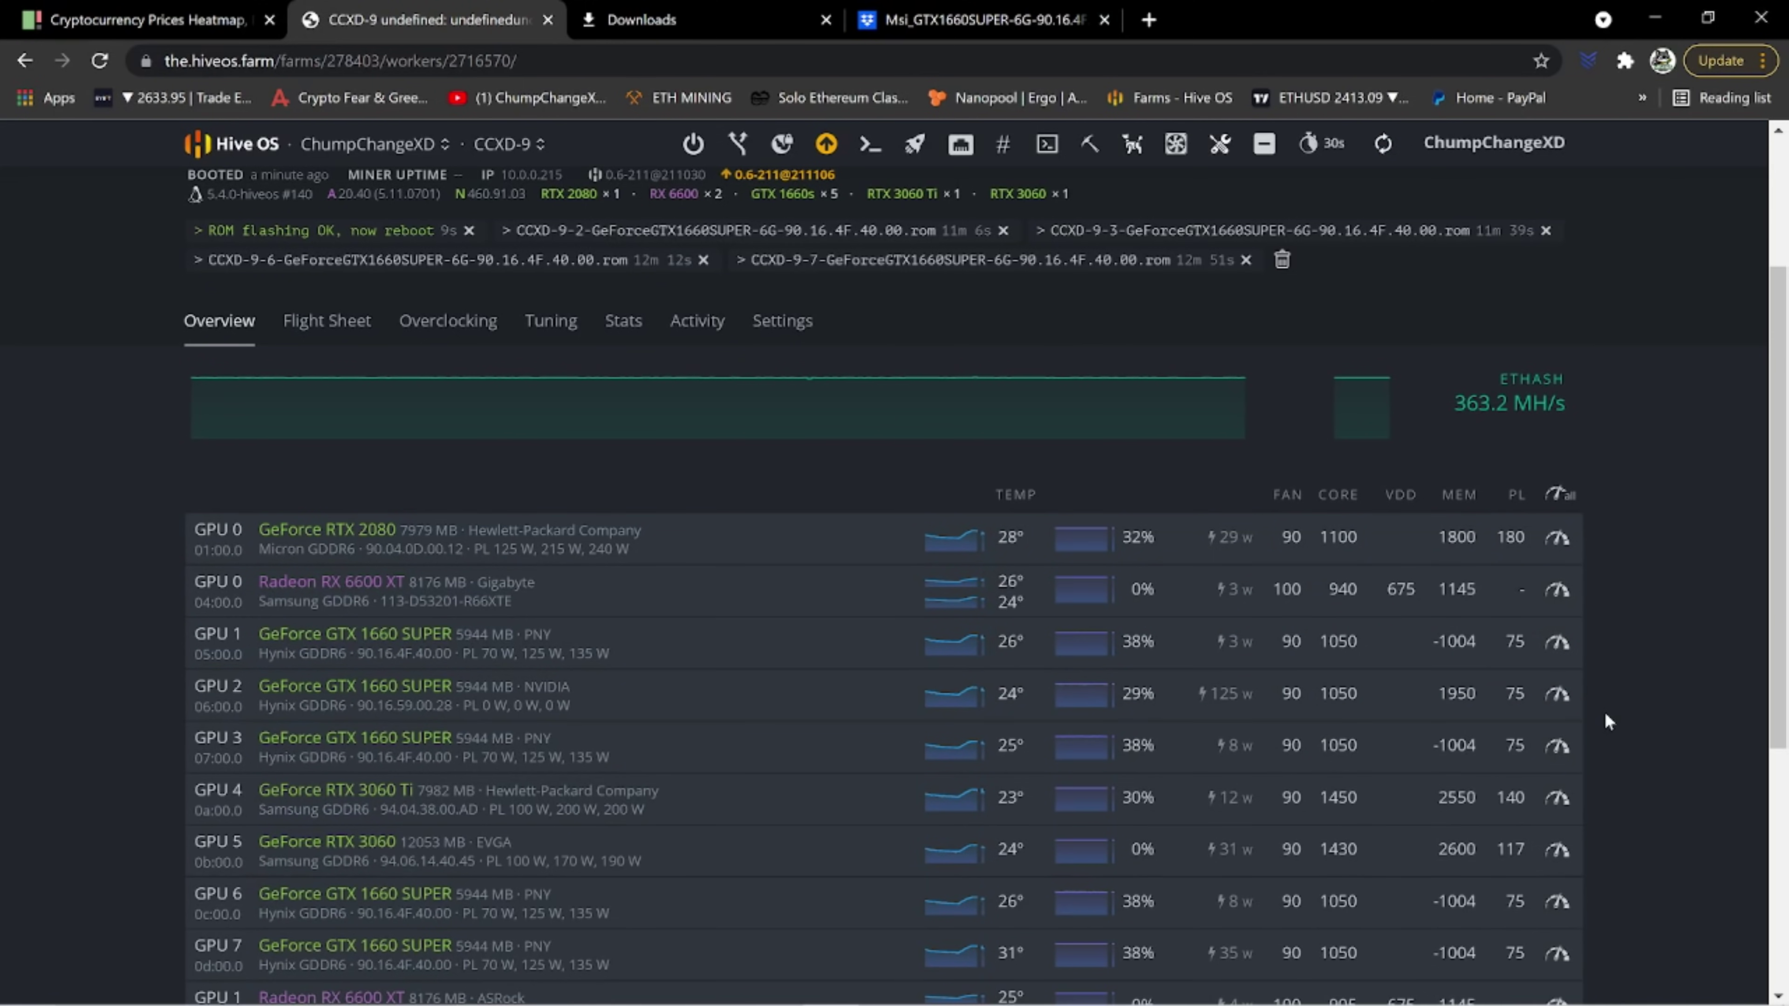
scroll(1605, 712, down, 2)
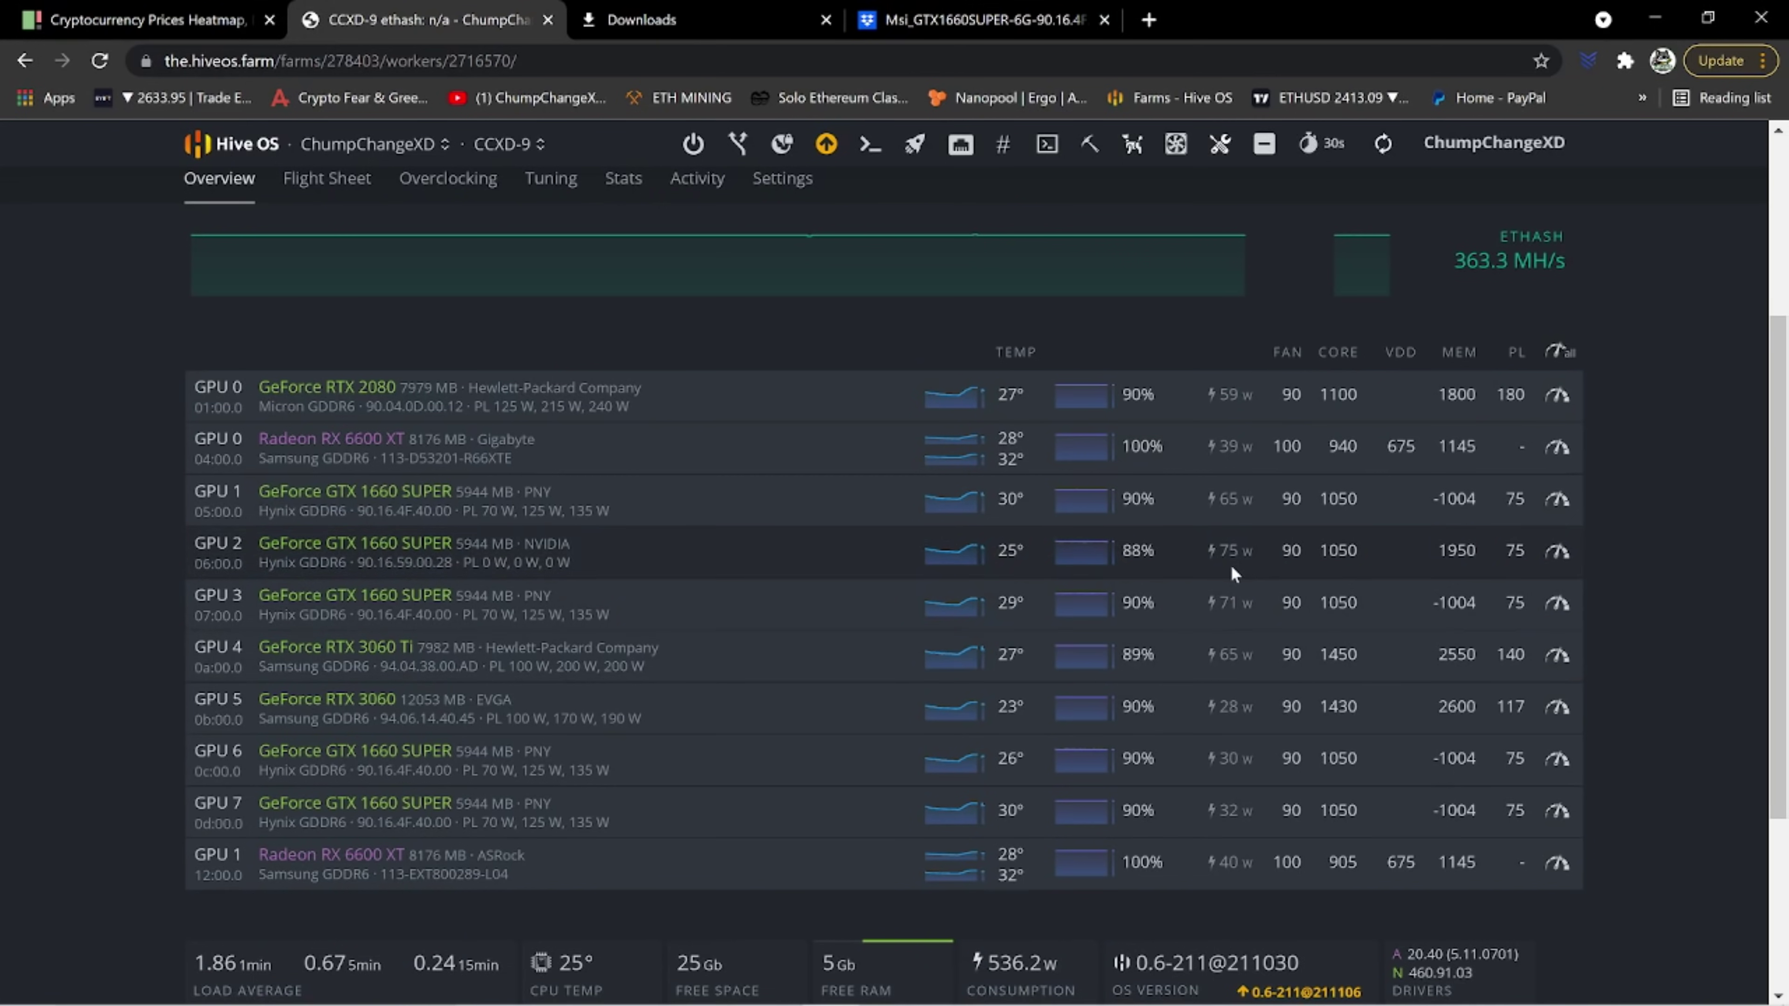
click(1443, 561)
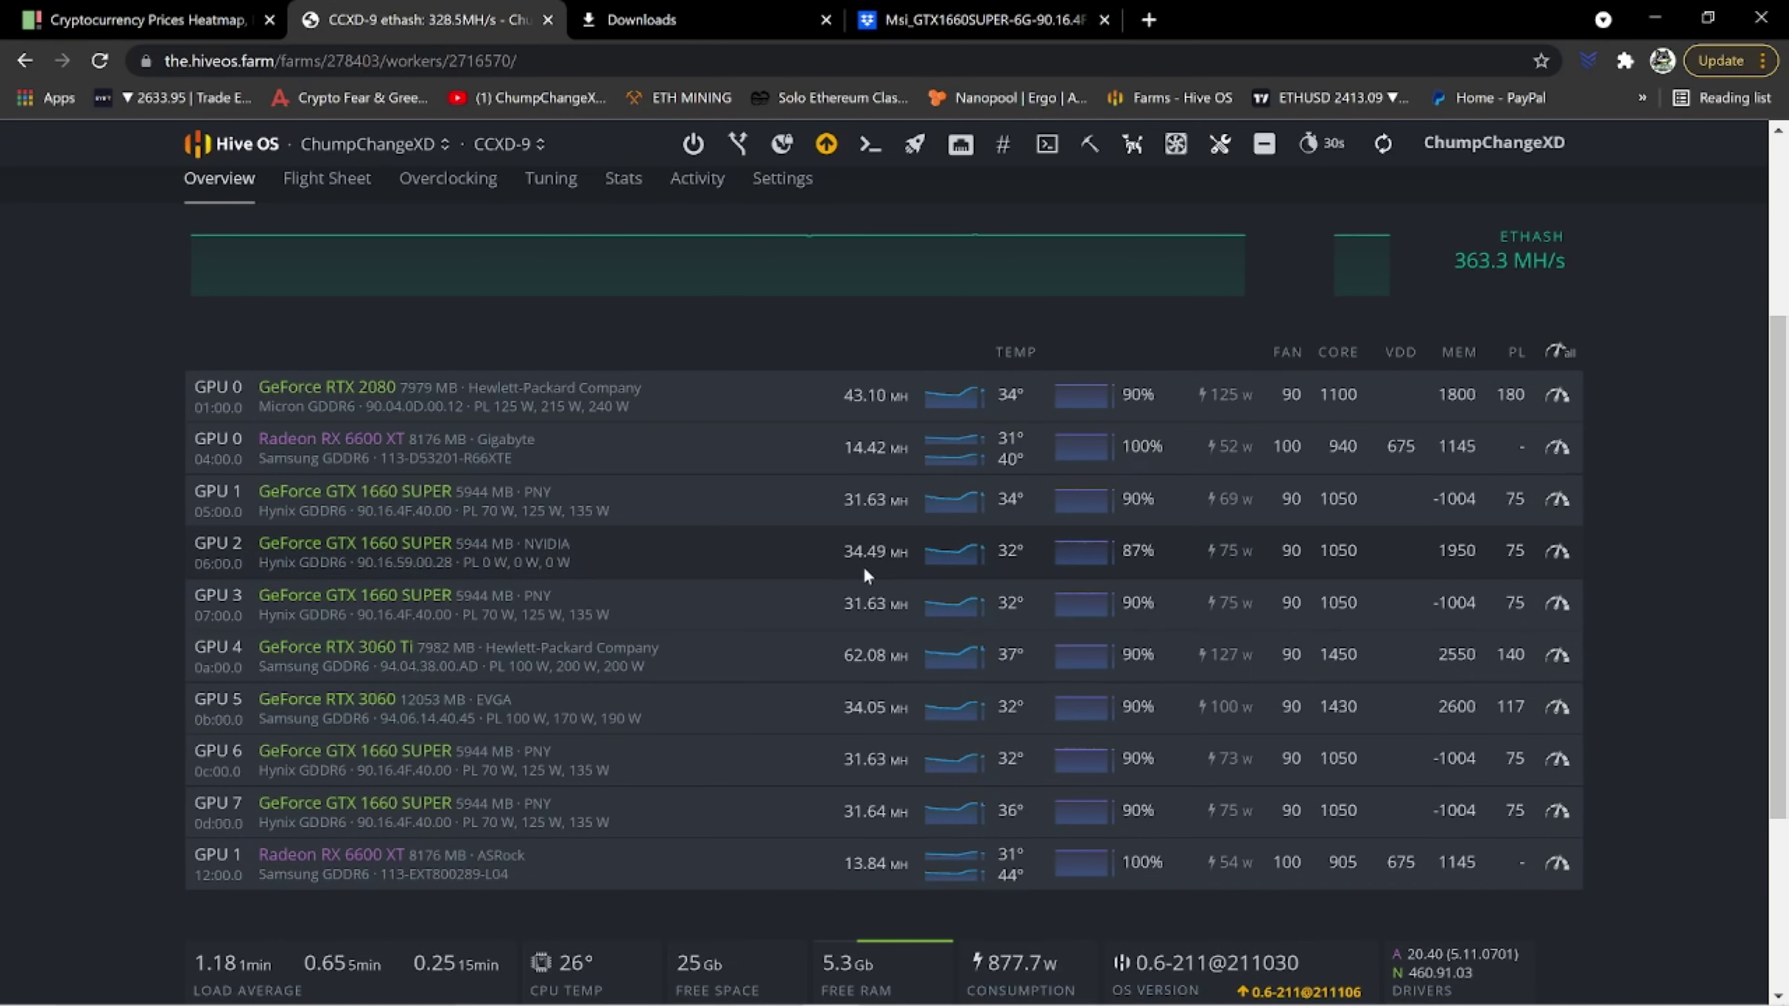
scroll(864, 569, down, 1)
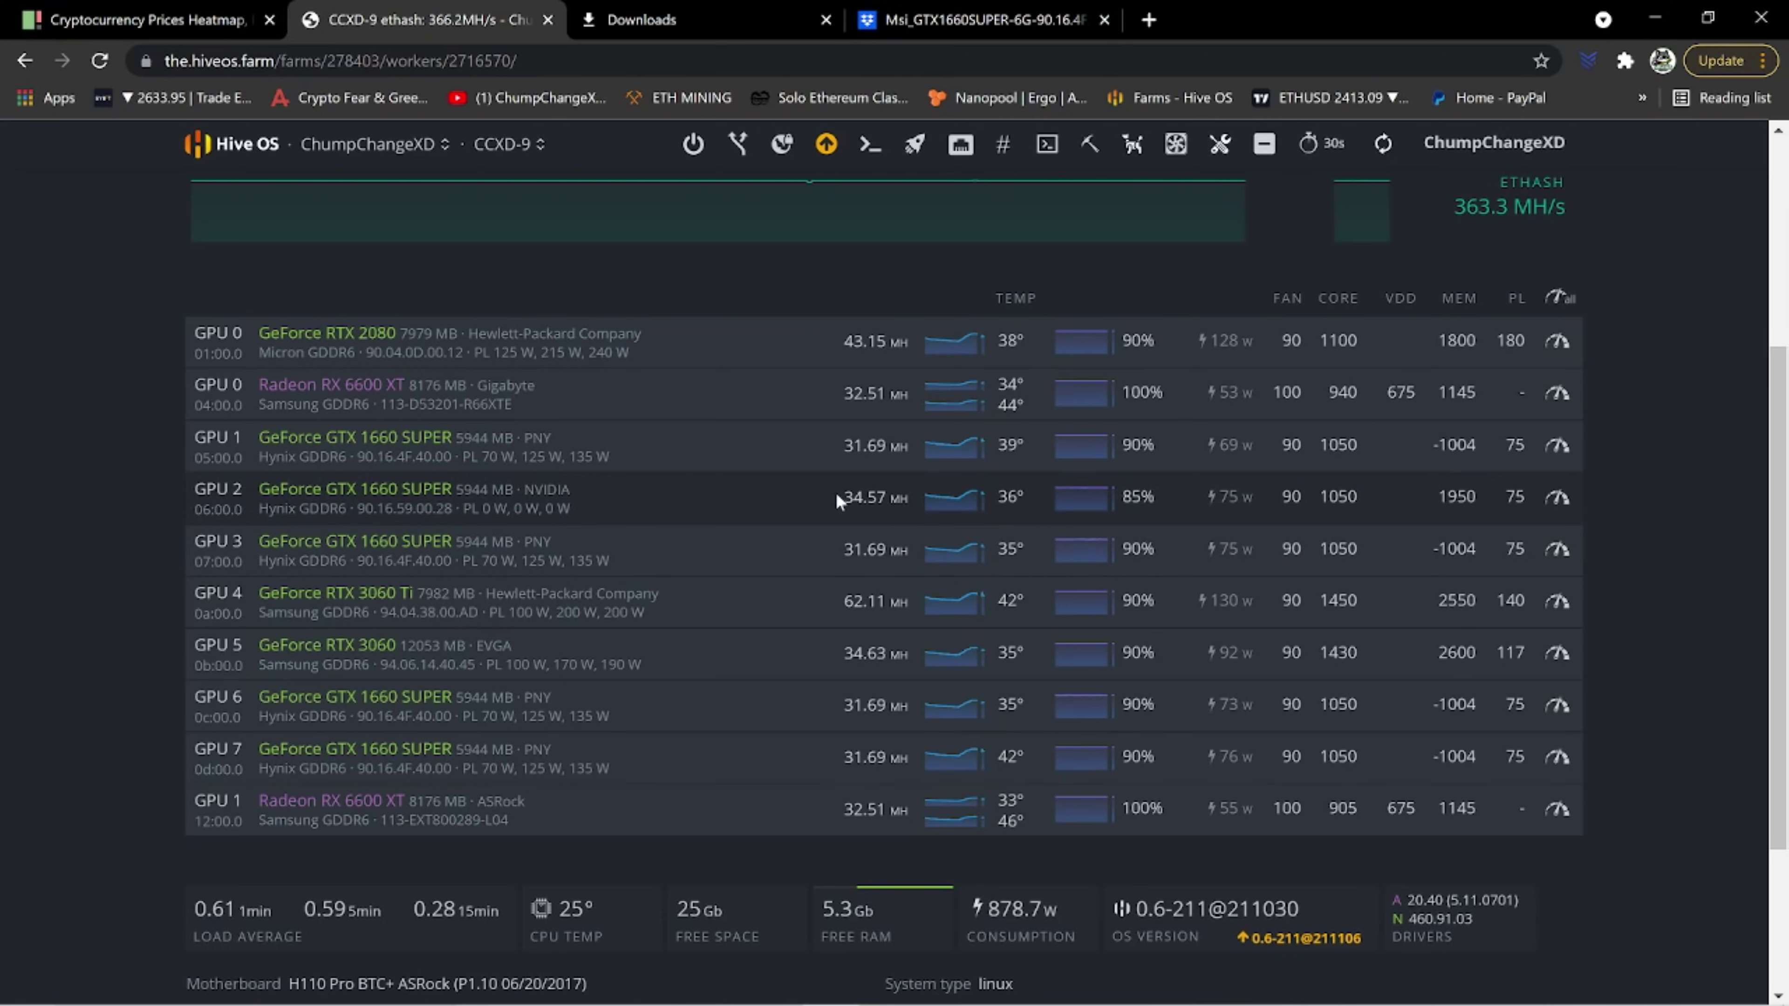
scroll(837, 492, up, 5)
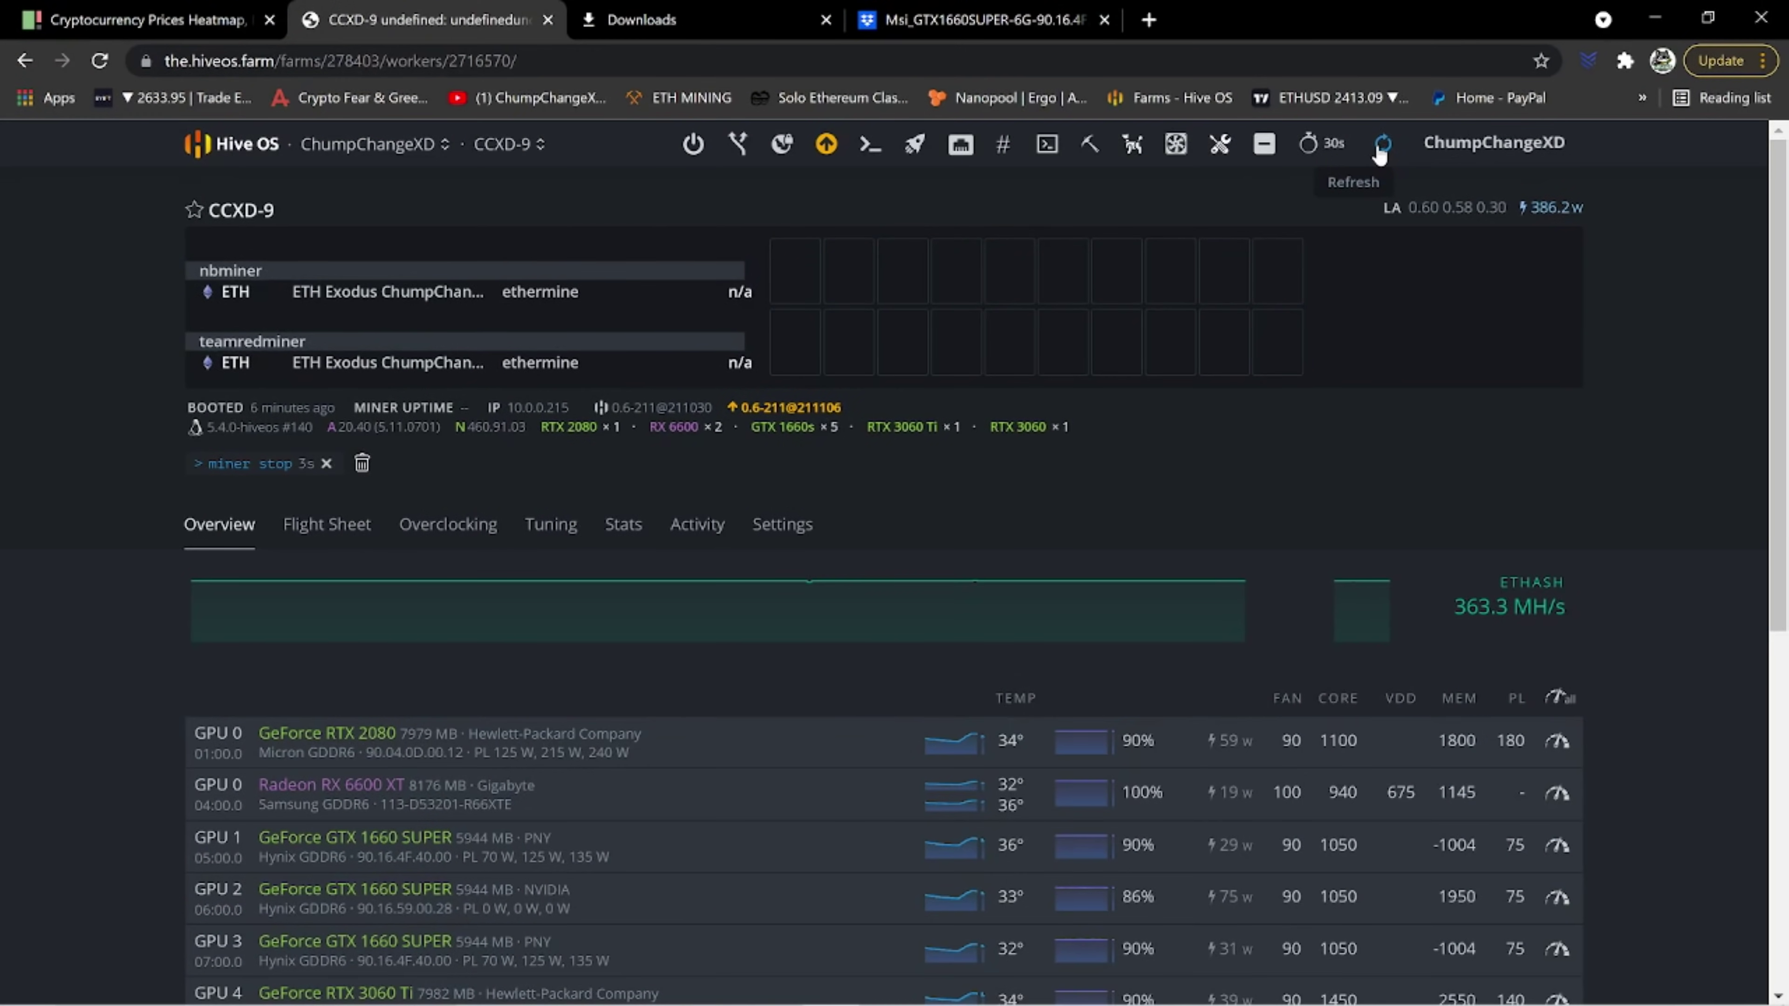
key(alt+Left)
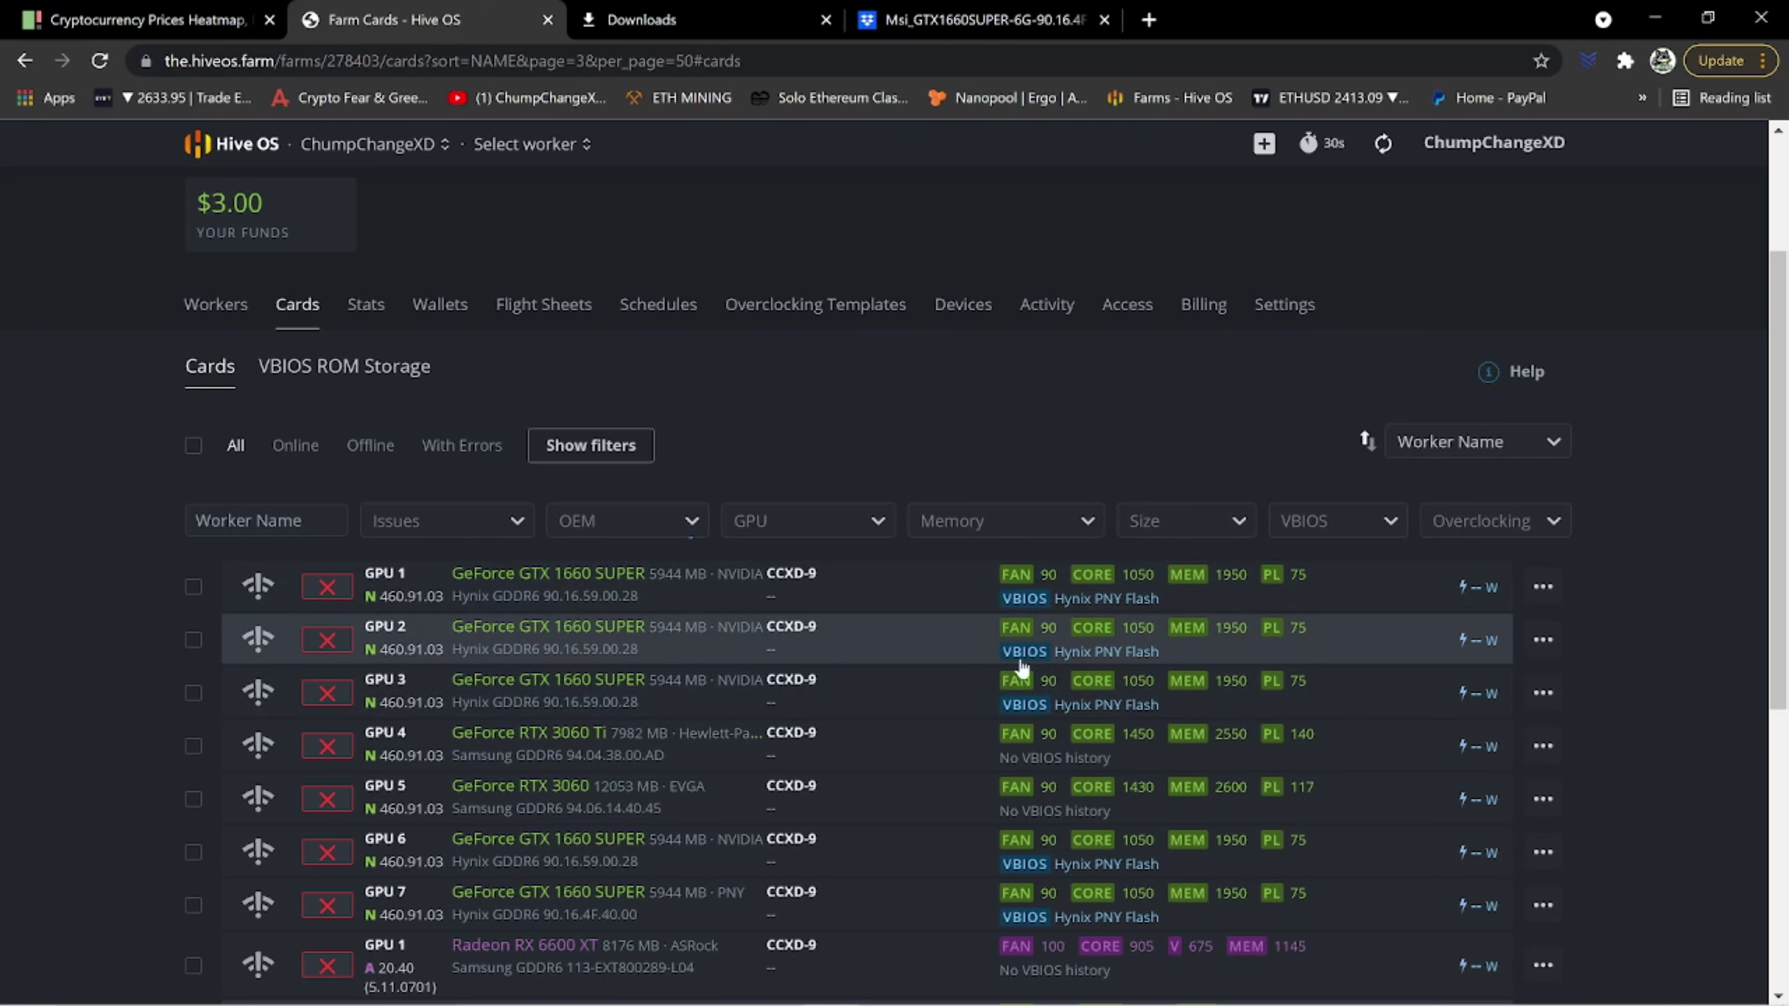
Return from the farm's Cards list to the CCXD-9 worker overview
click(787, 575)
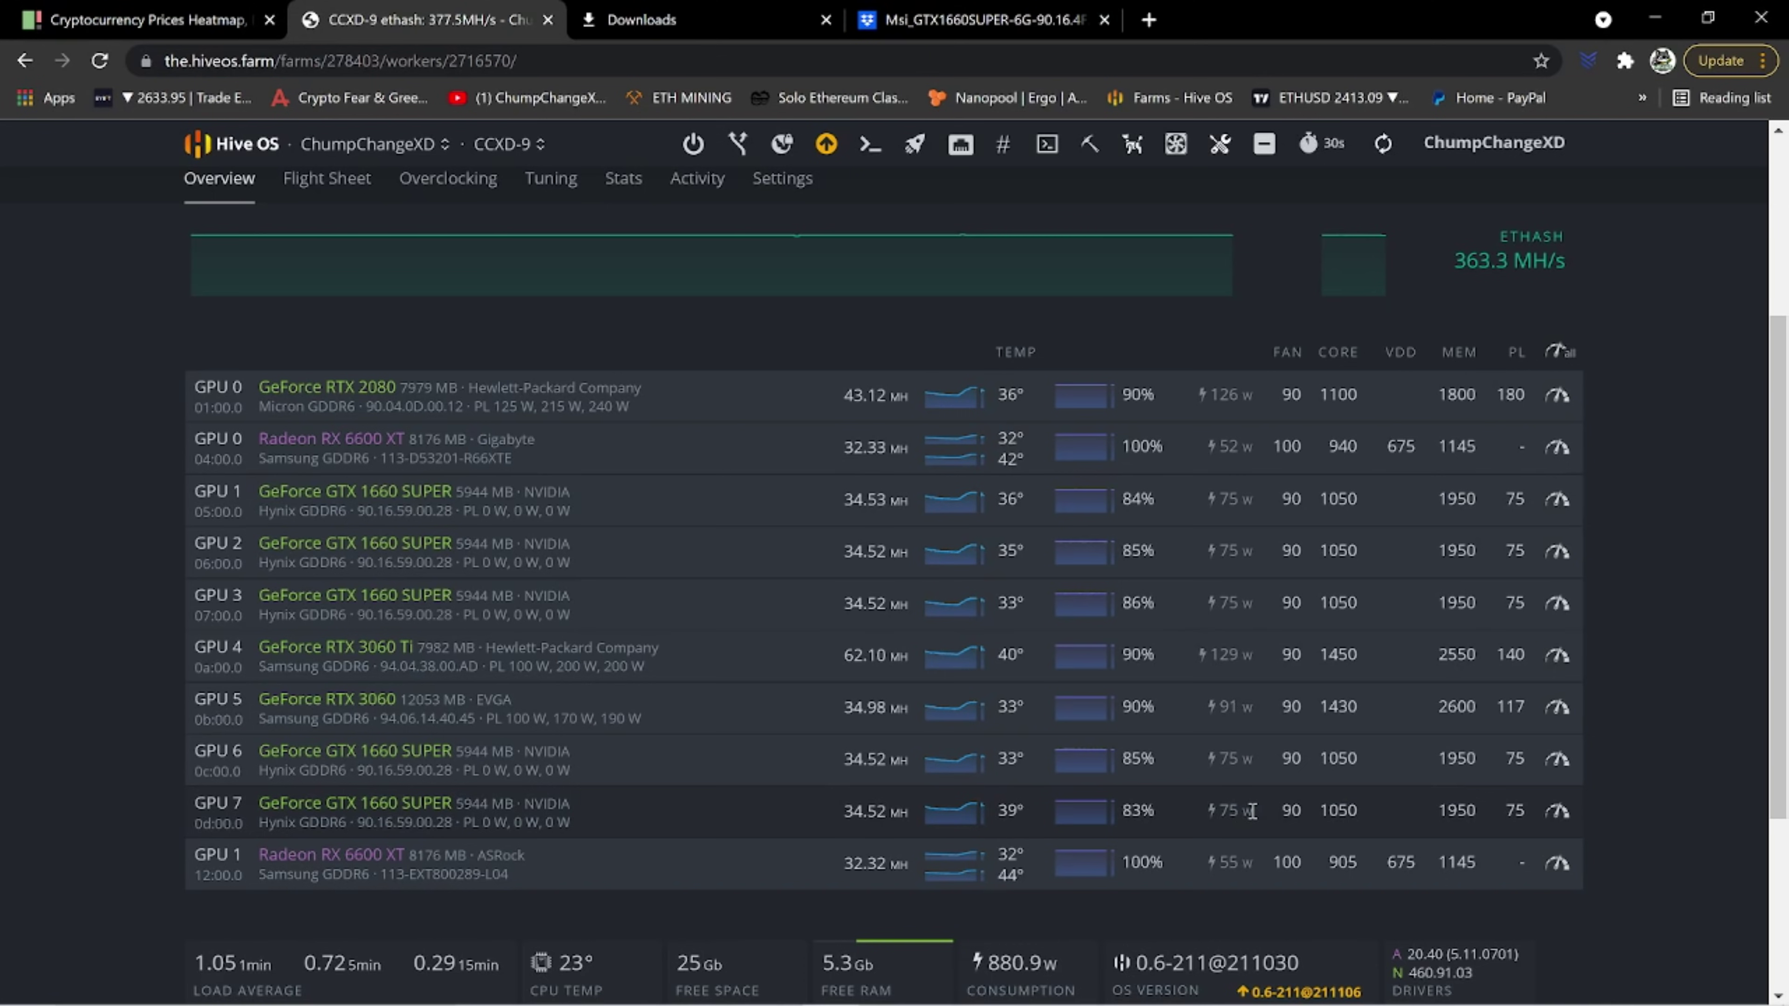
Check that each 1660 SUPER at 2450 memory now hashes about 35.7 MH, roughly 376.8 MH/s total
scroll(1252, 811, up, 3)
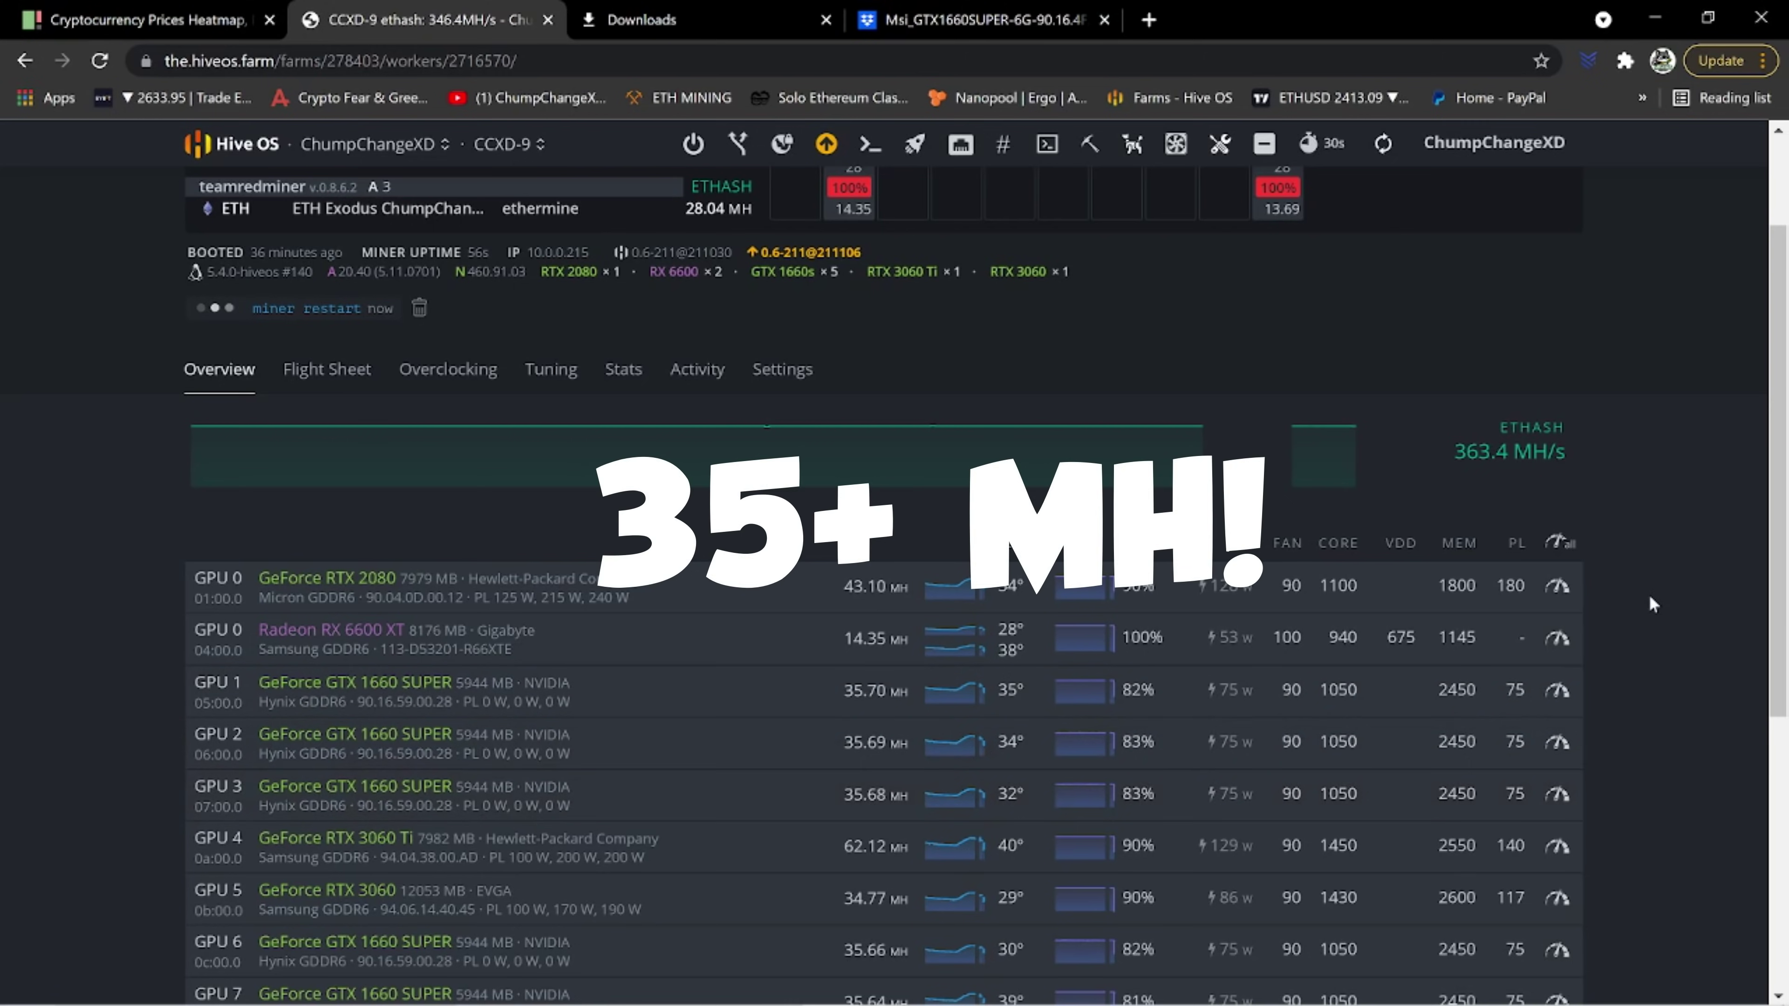
scroll(1650, 598, up, 2)
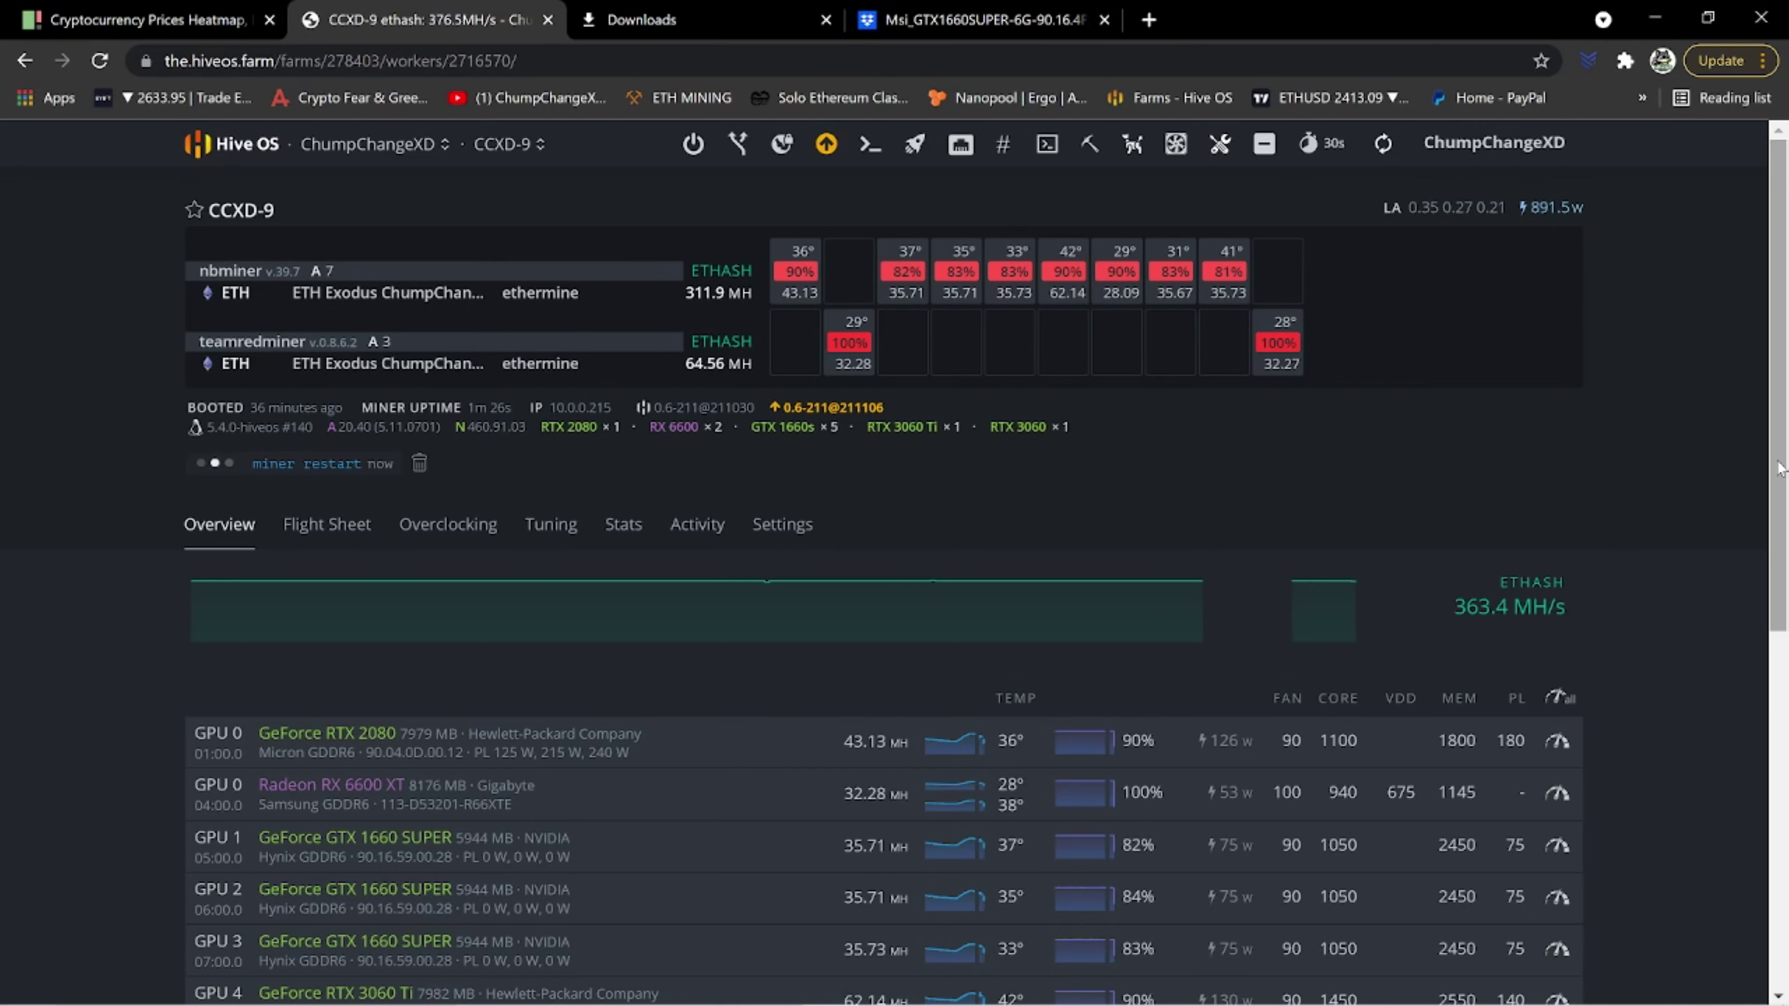
drag(1779, 469, 1617, 579)
scroll(1158, 400, up, 3)
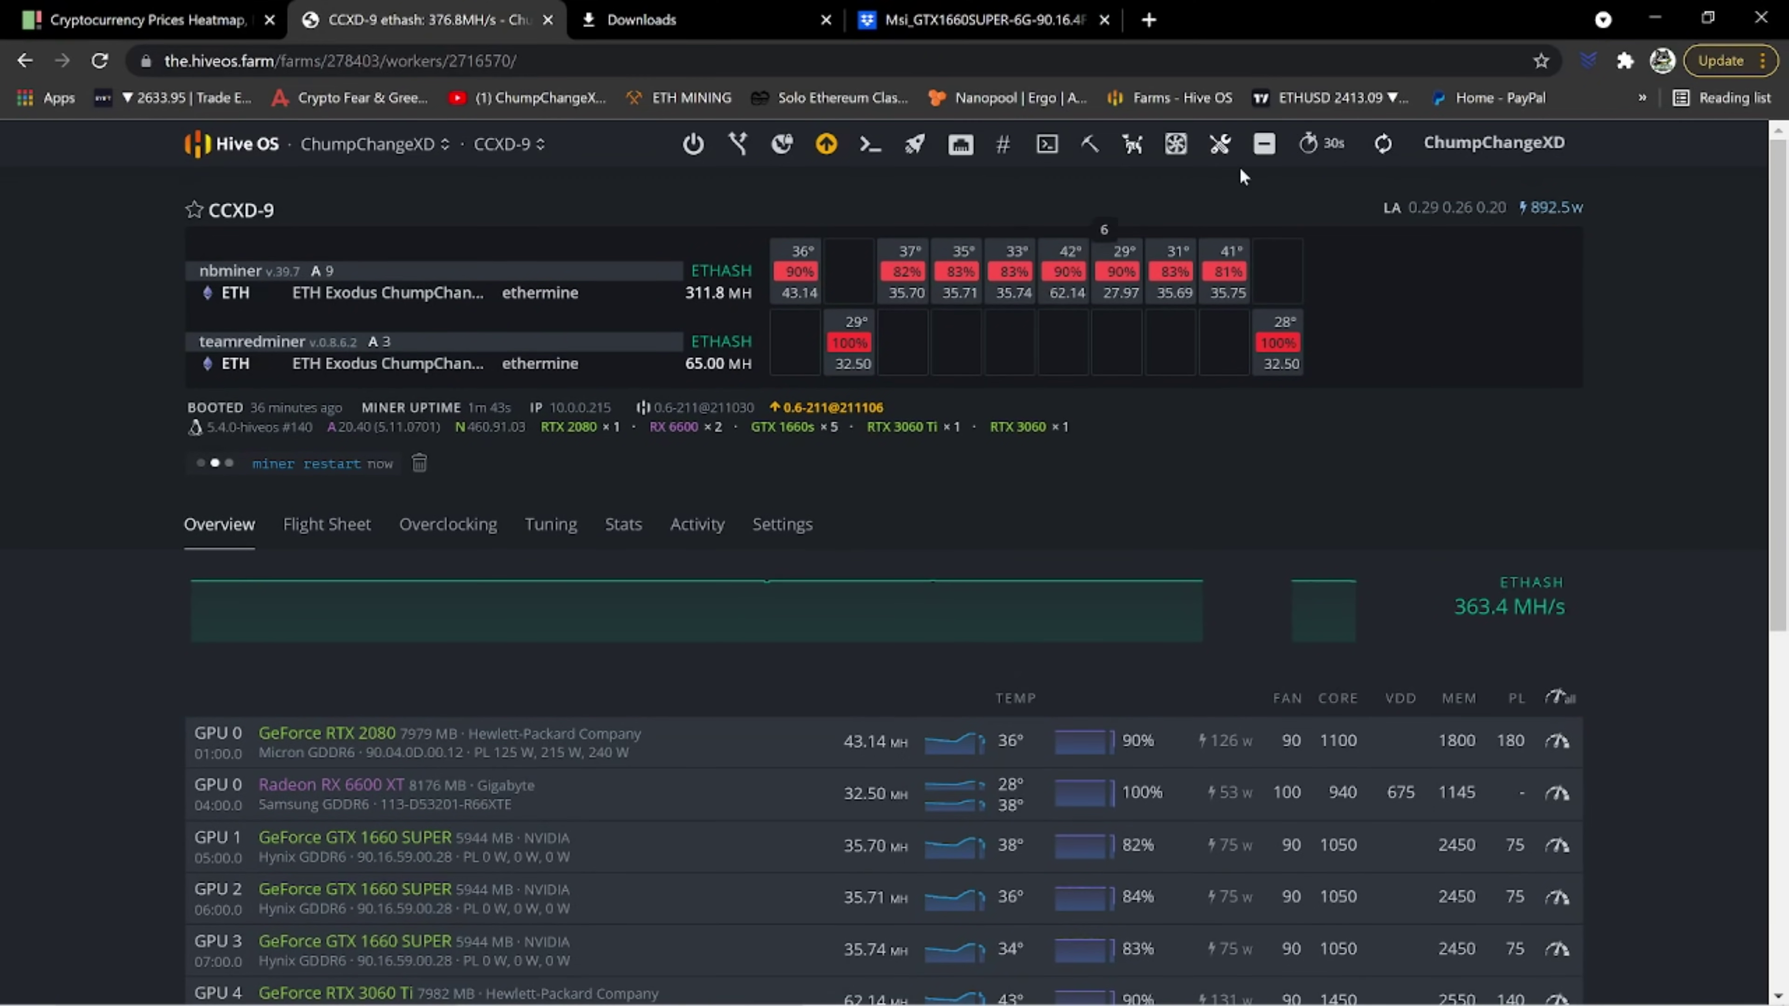
Stop the miner, then replace the 2450 memory clock with 2600 in the 1660 SUPER overclock dialog
click(1090, 145)
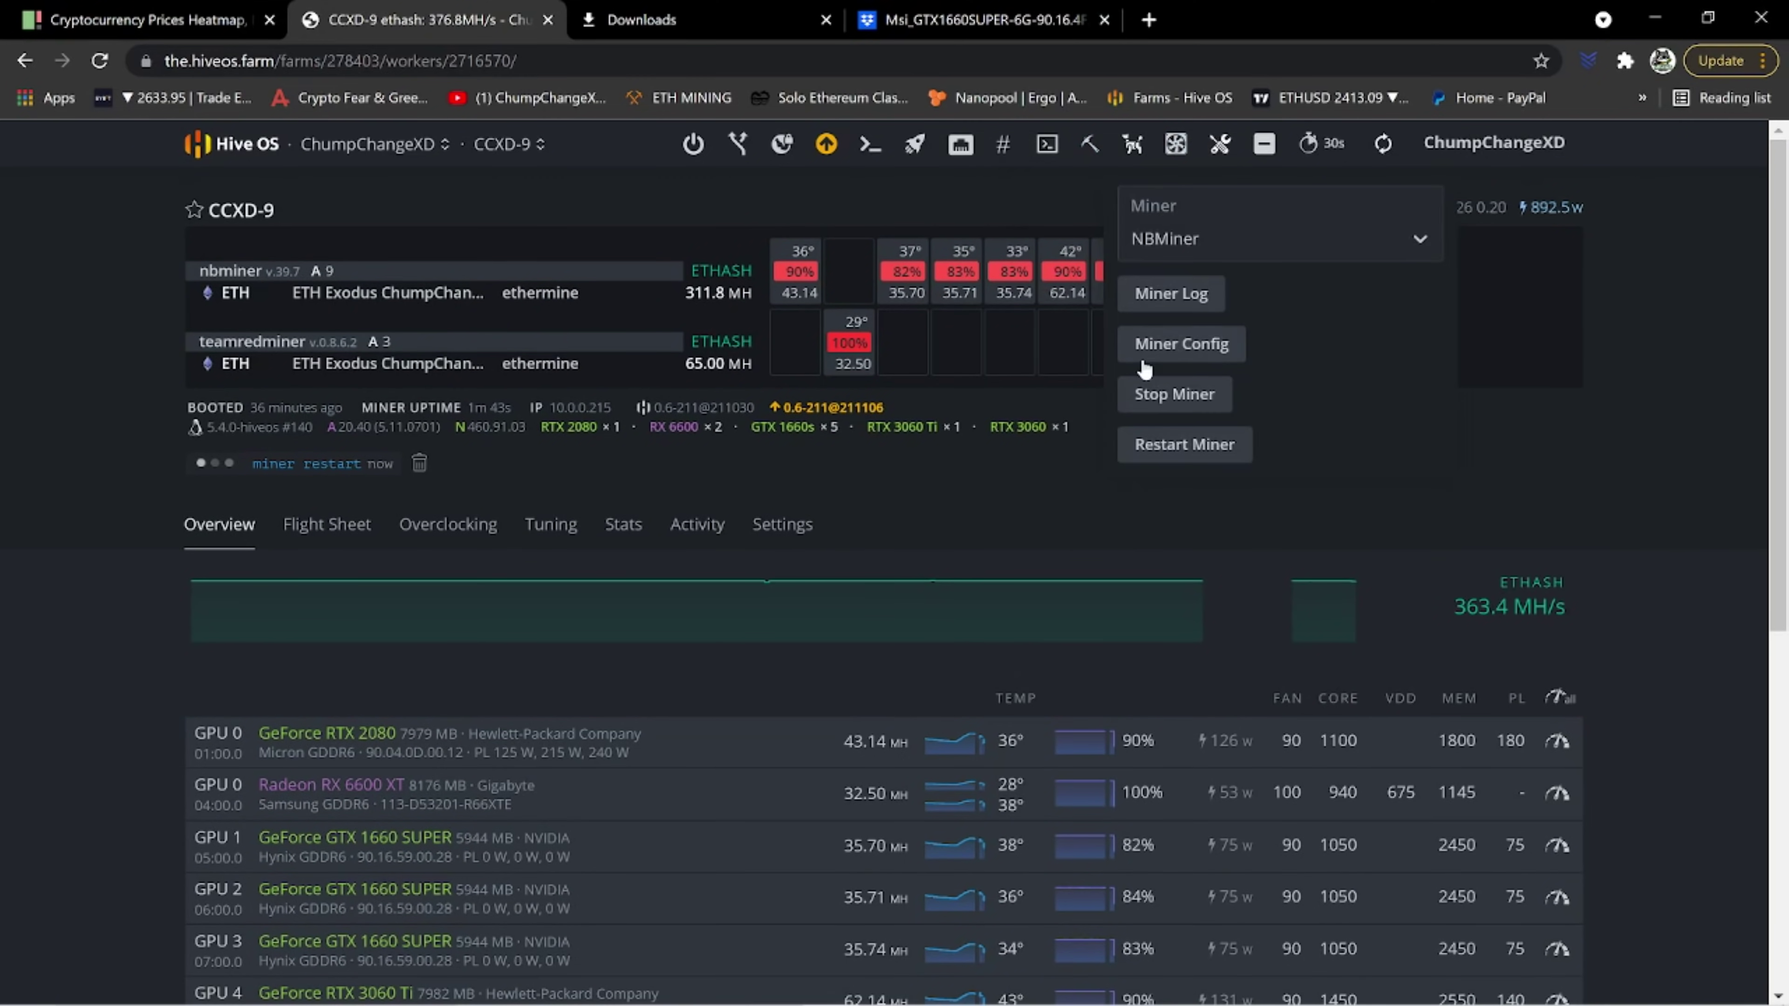
click(1170, 394)
click(1558, 692)
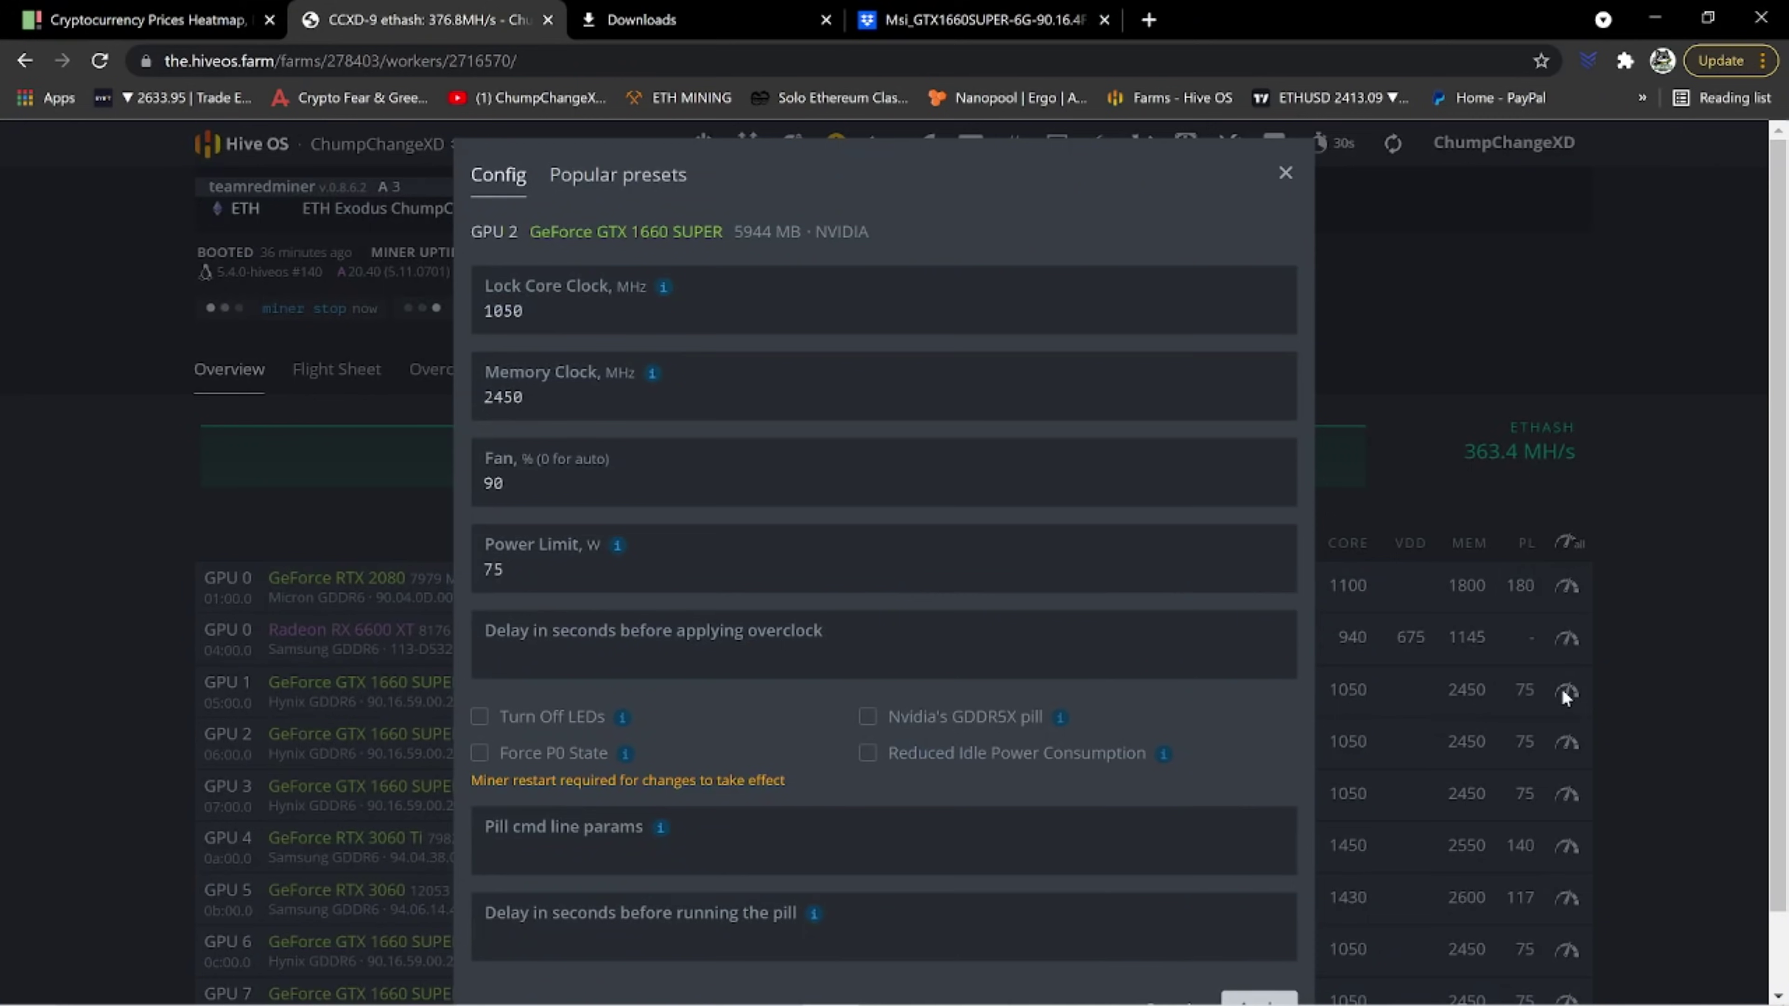
double_click(515, 395)
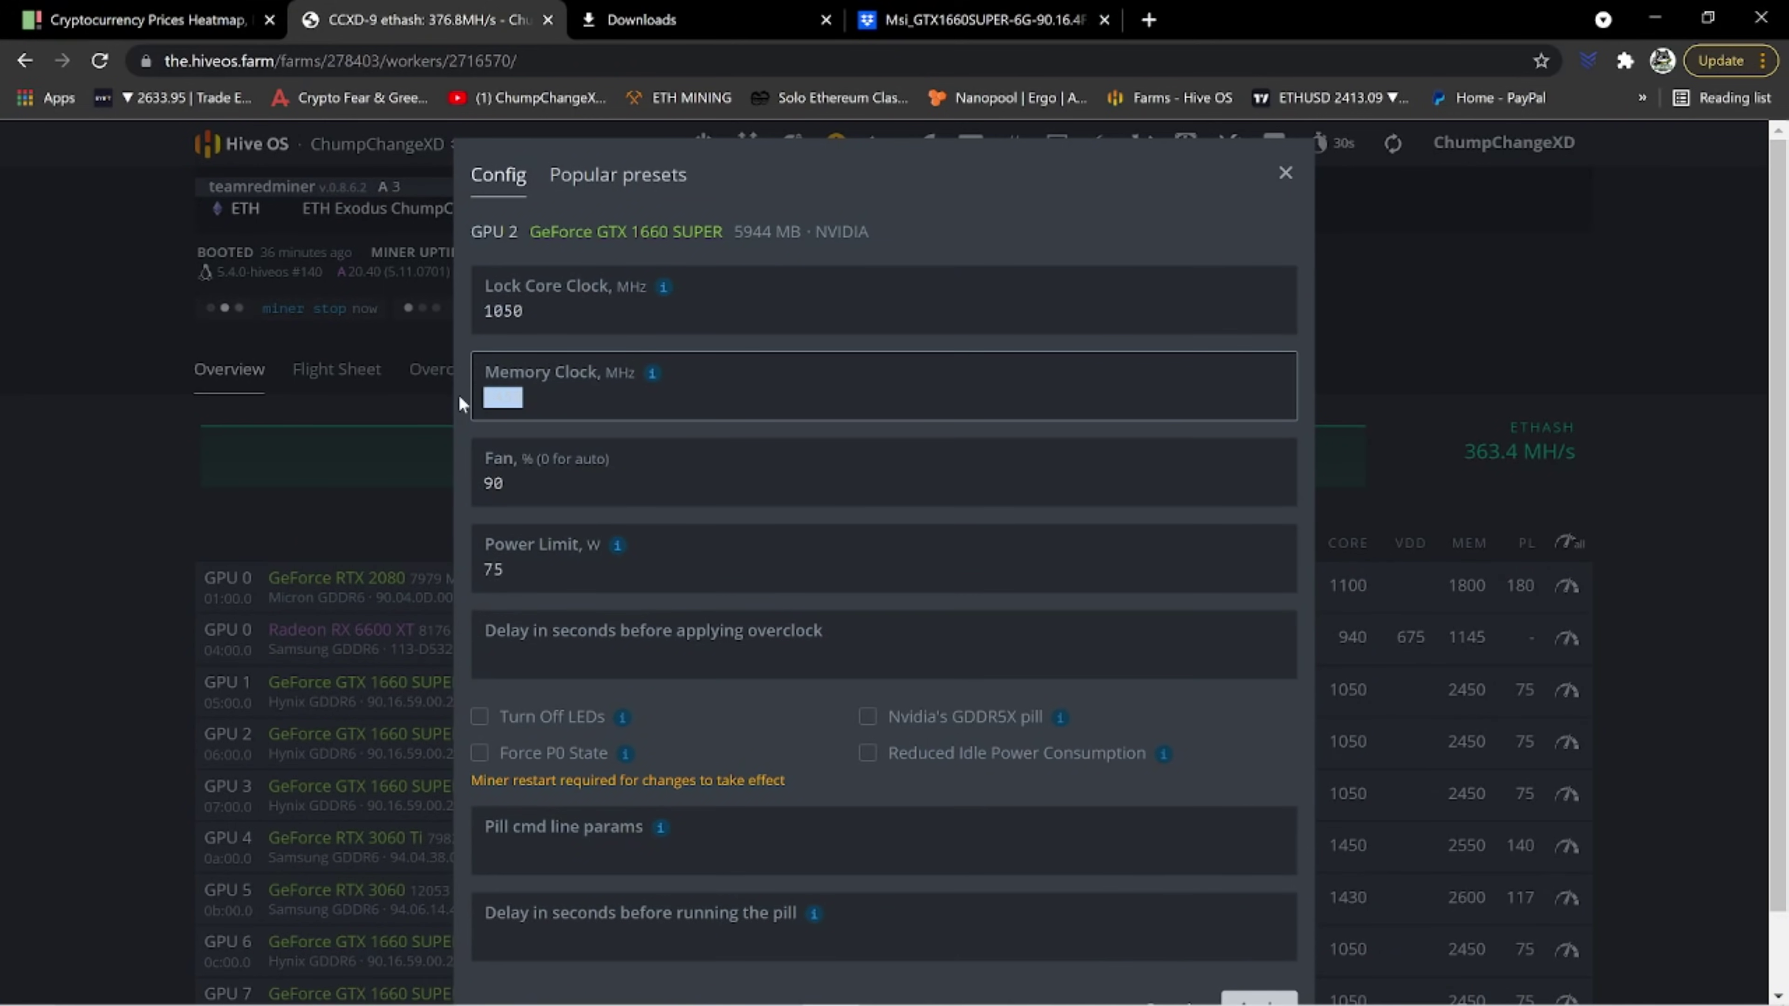
text(2450)
drag(538, 414, 518, 407)
text(2600)
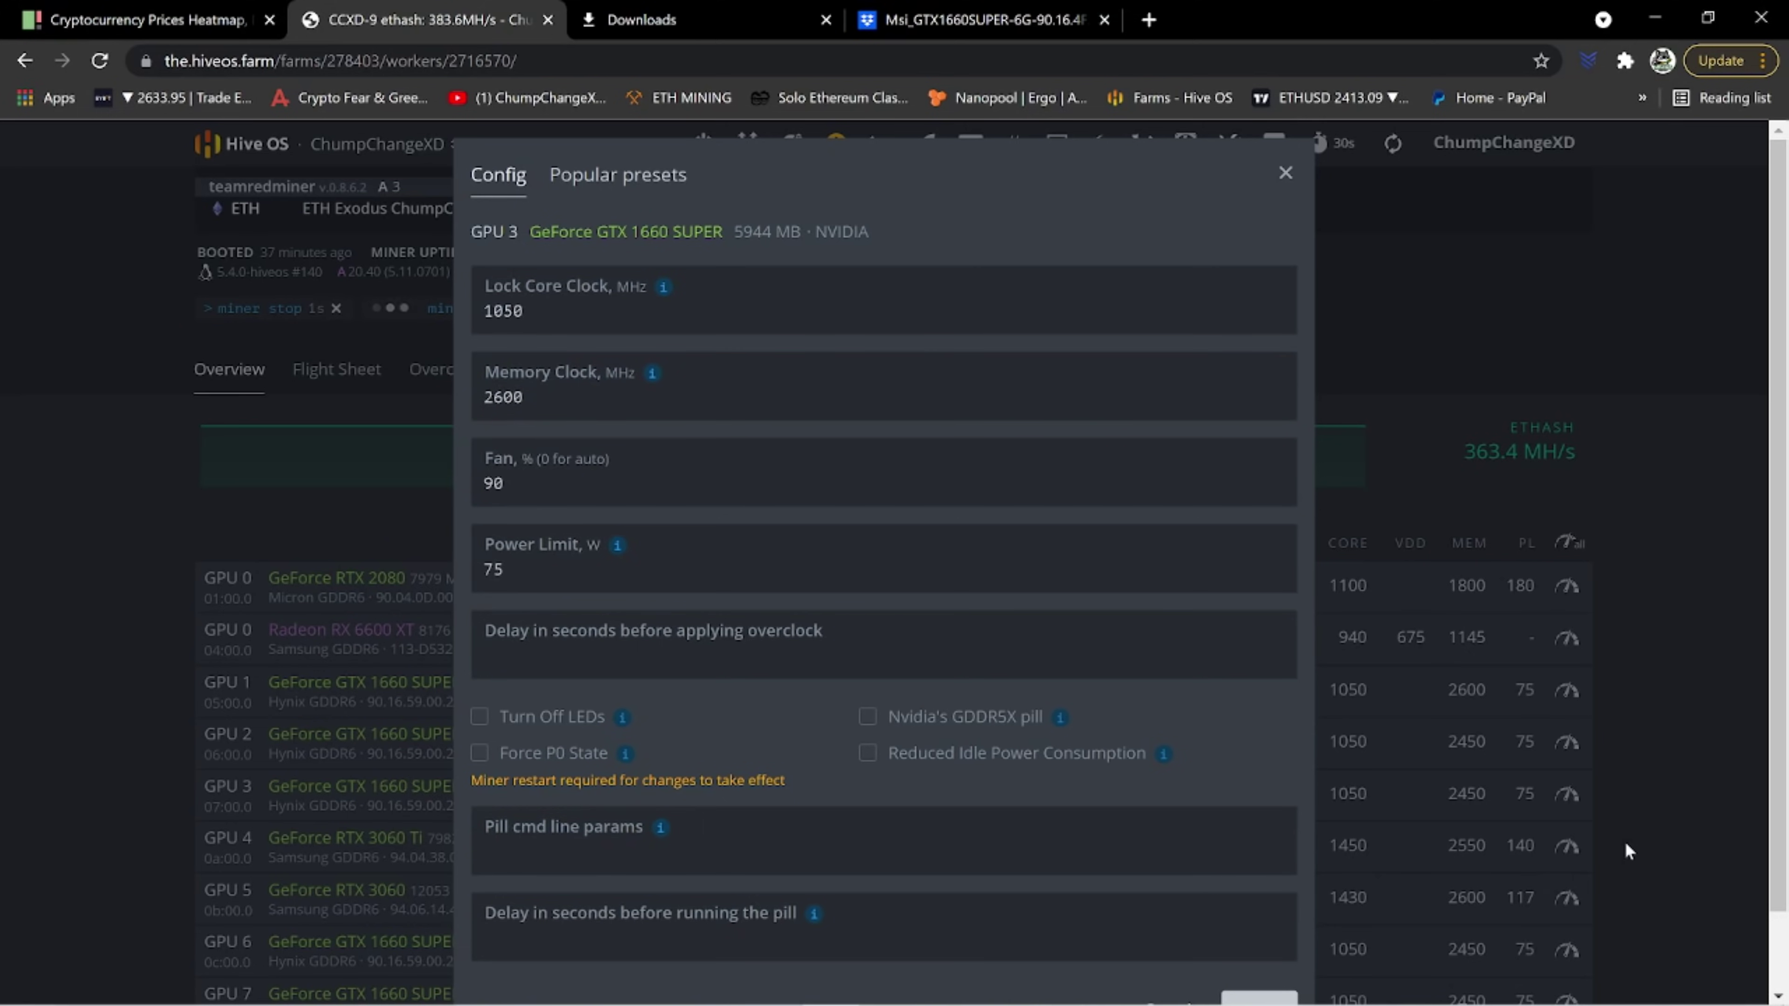
key(Return)
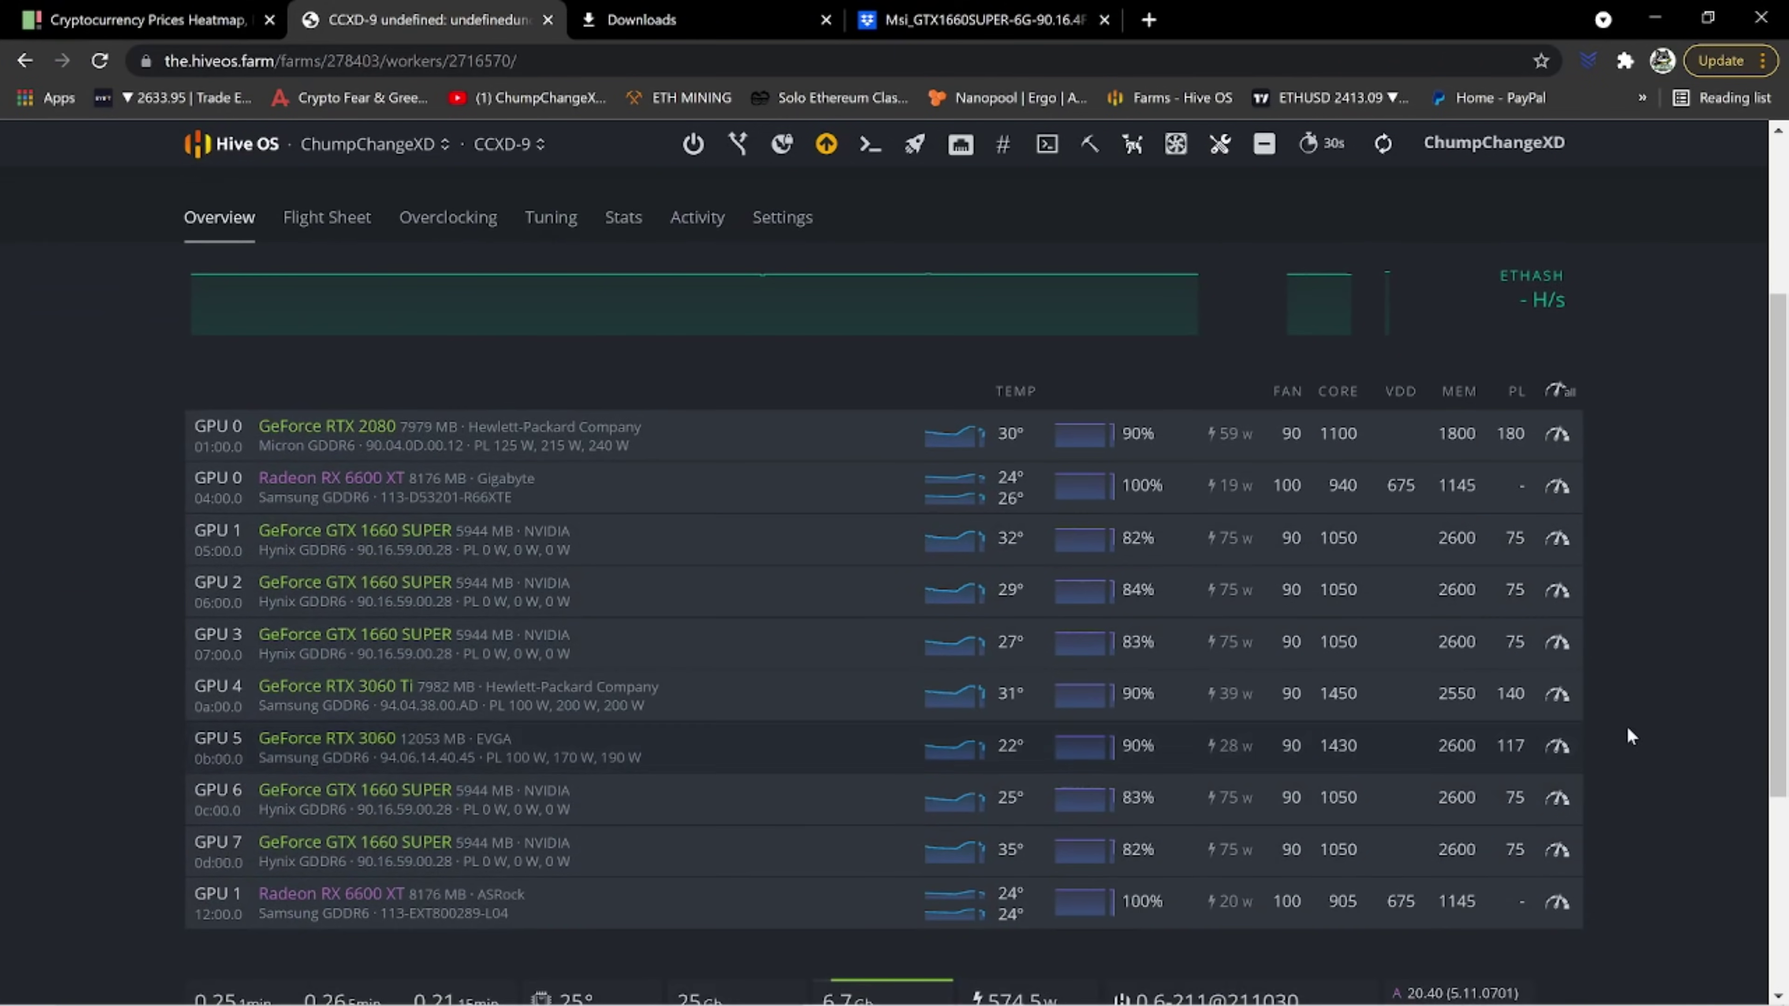
scroll(1517, 731, up, 4)
Restart the CCXD-9 miner so each GTX 1660 Super hashes about 36 MH at 2600 memory
click(1088, 147)
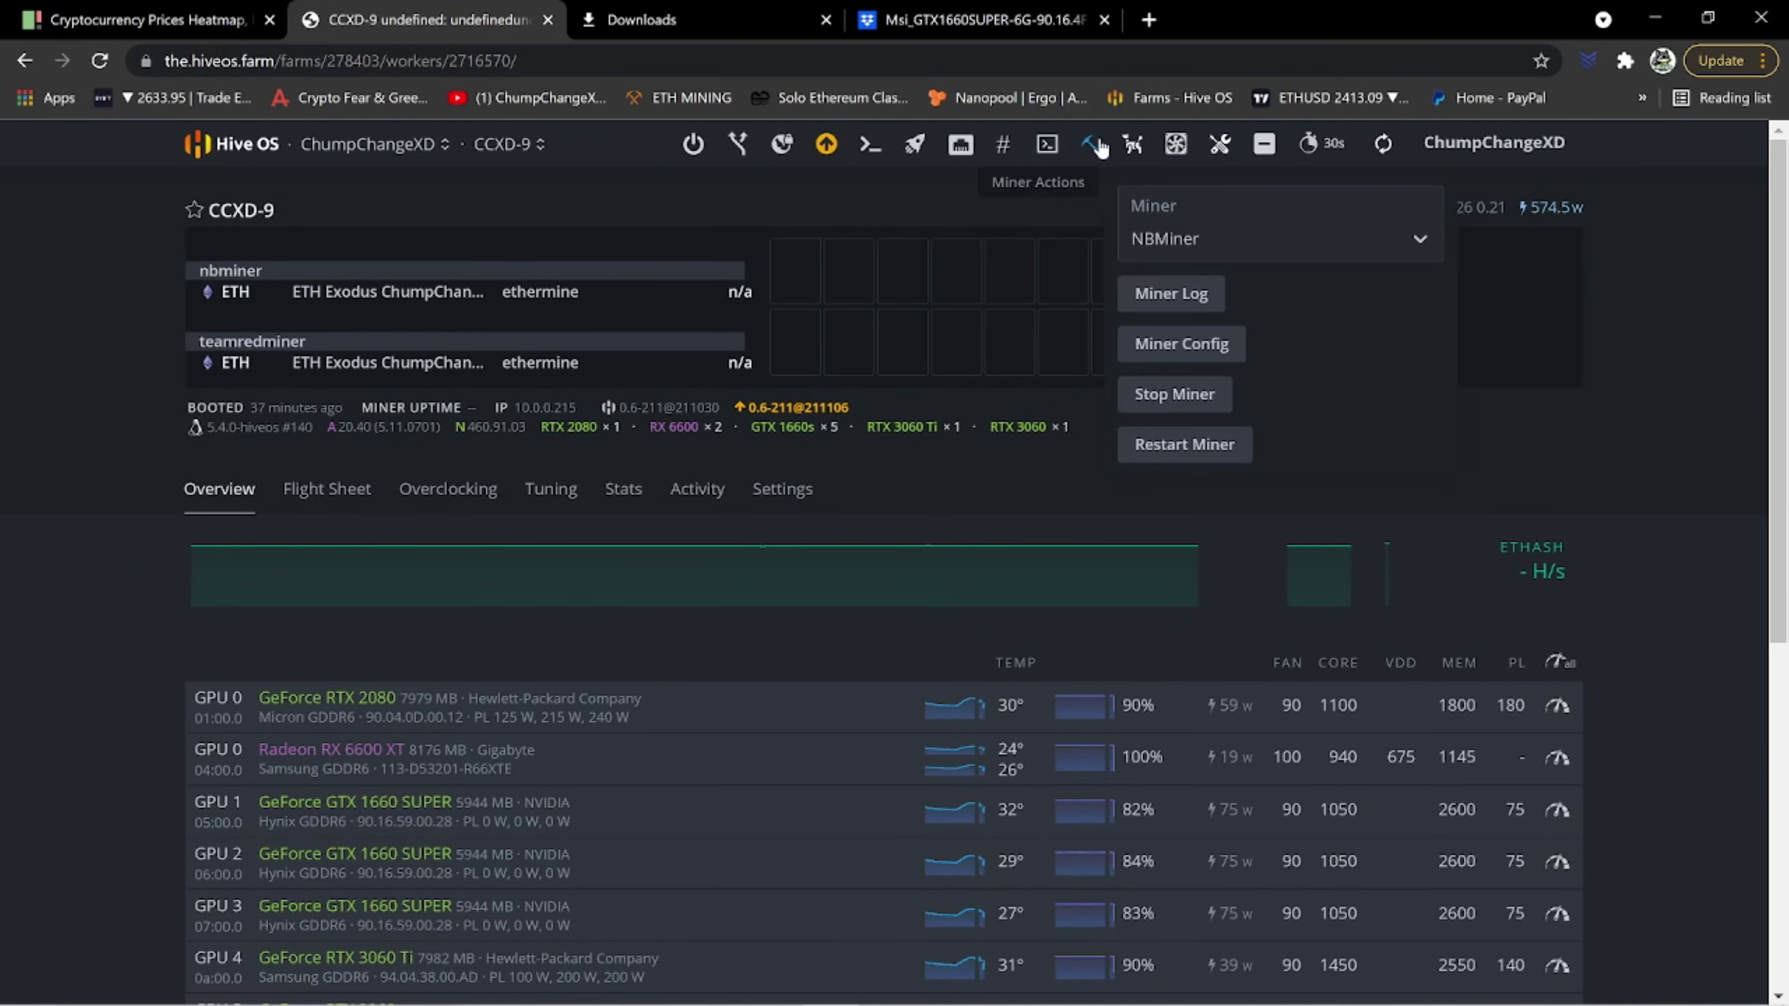
click(1196, 449)
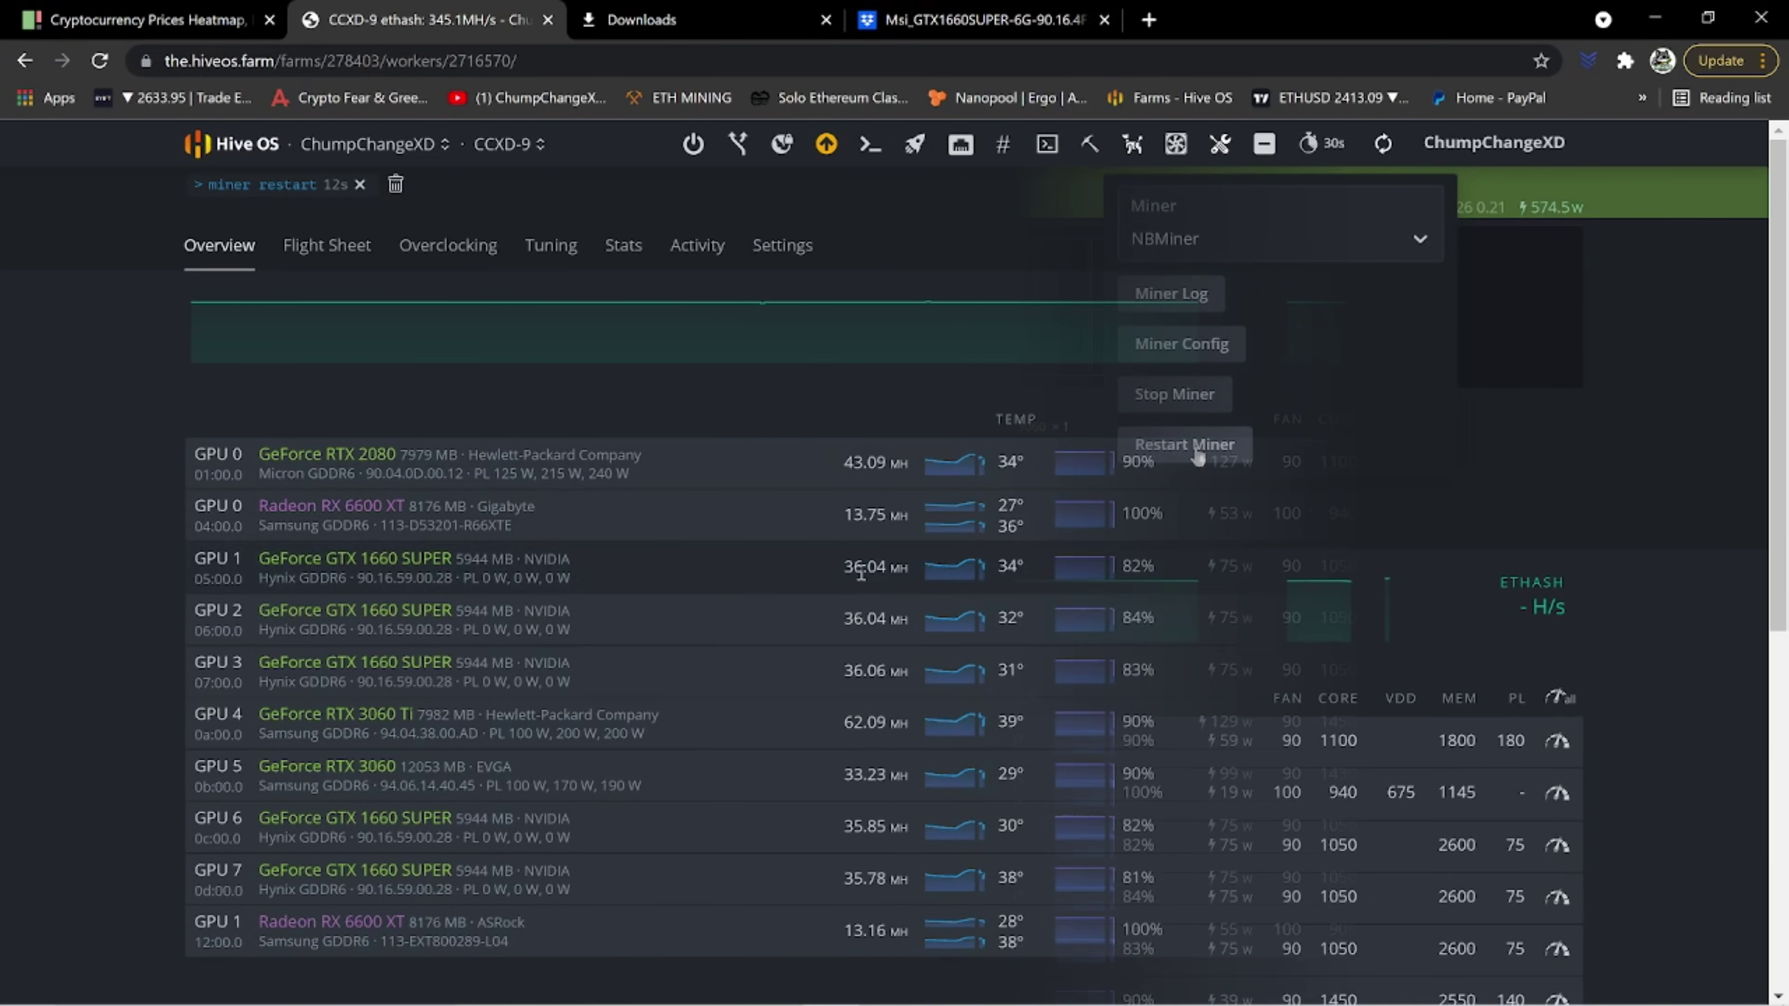